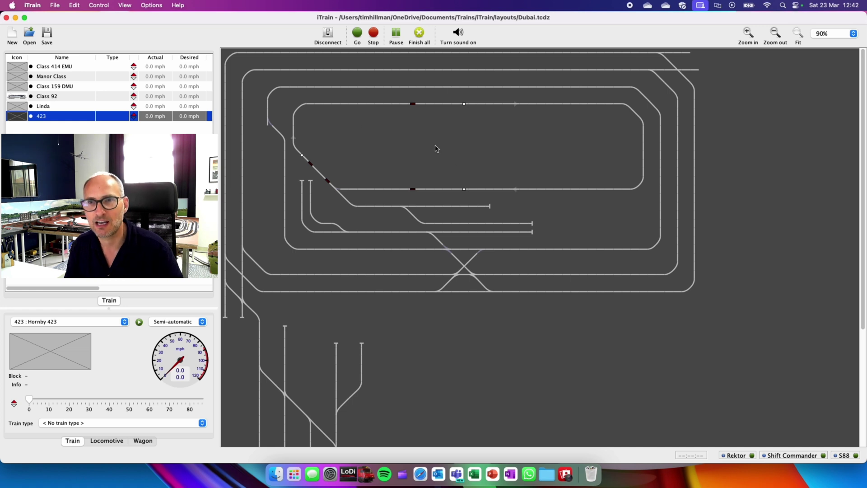
- Open the Switchboard editor from the Edit menu and nudge its window into place
{"action": "left_click", "coordinate": [55, 6]}
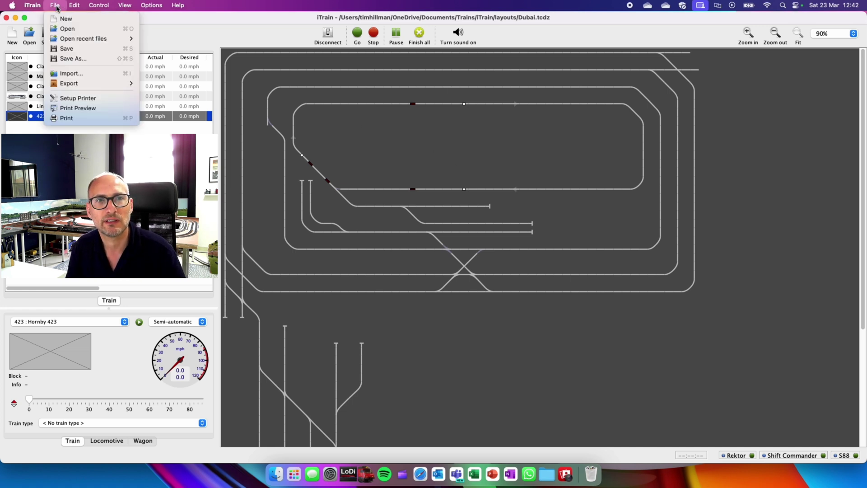
{"action": "mouse_move", "coordinate": [71, 8]}
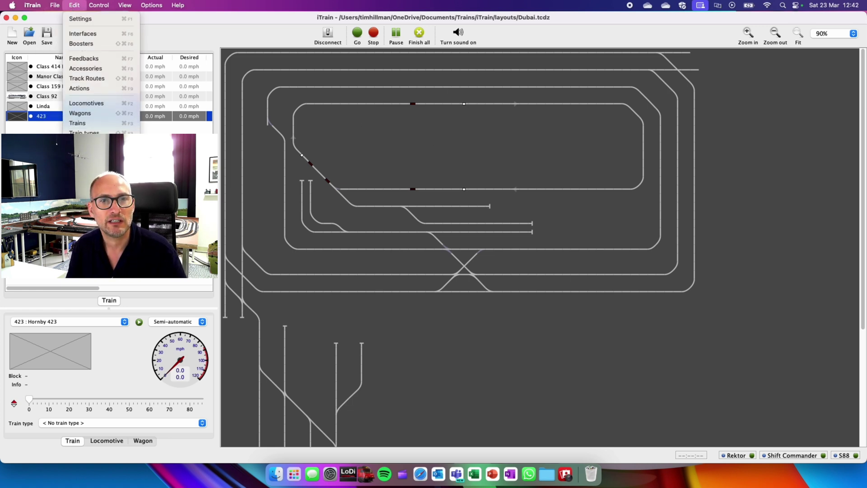
{"action": "left_click", "coordinate": [91, 158]}
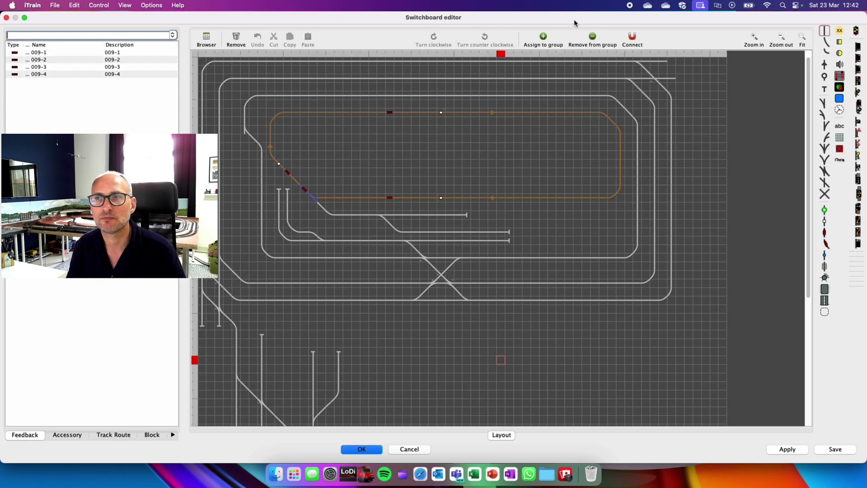
{"action": "left_click_drag", "start_coordinate": [515, 20], "coordinate": [522, 24]}
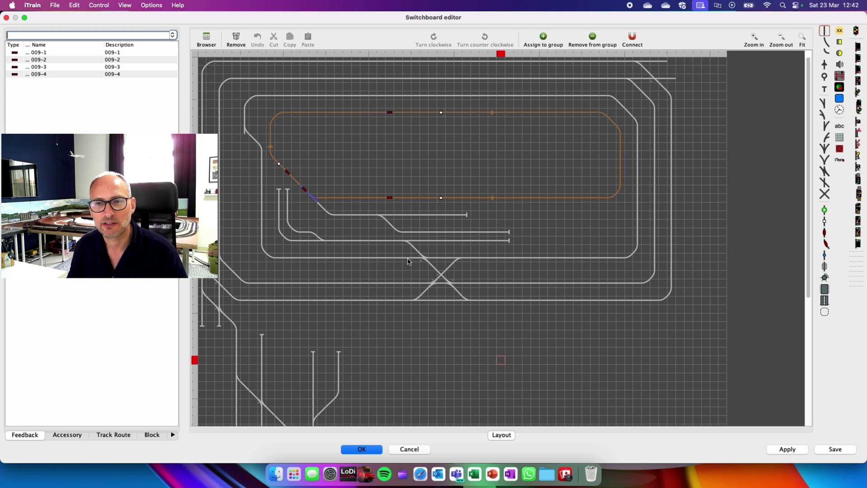
- Place a direction arrow, a block marker and a feedback sensor along the lower-left straight track
{"action": "left_click", "coordinate": [406, 261]}
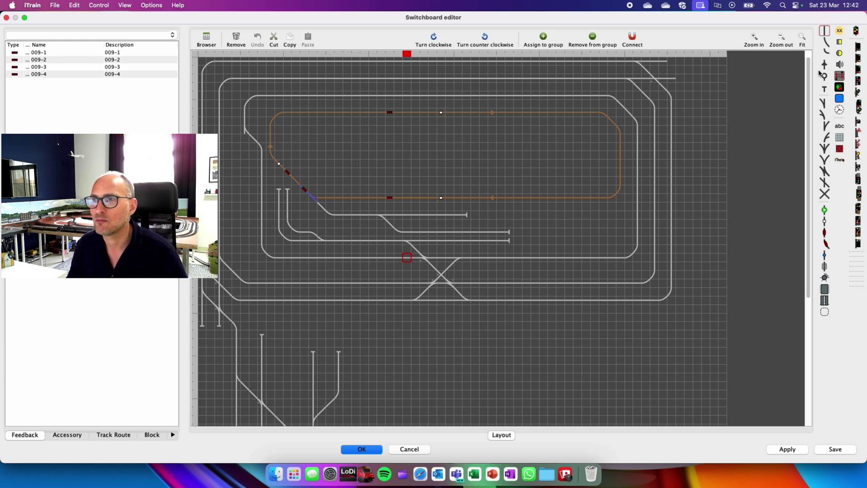
{"action": "left_click", "coordinate": [824, 65]}
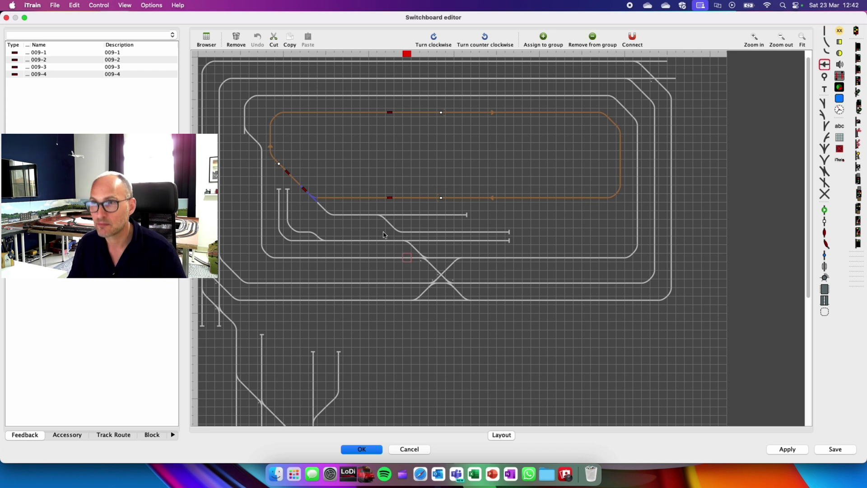
{"action": "left_click", "coordinate": [288, 260]}
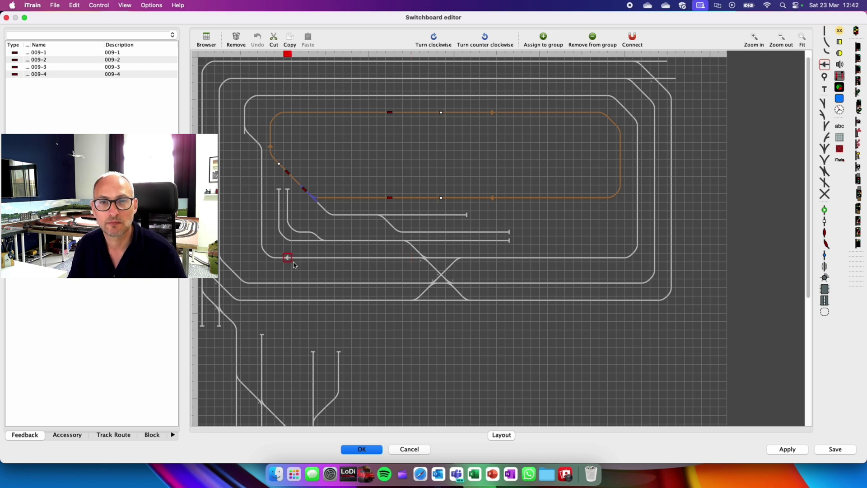
{"action": "left_click", "coordinate": [825, 222]}
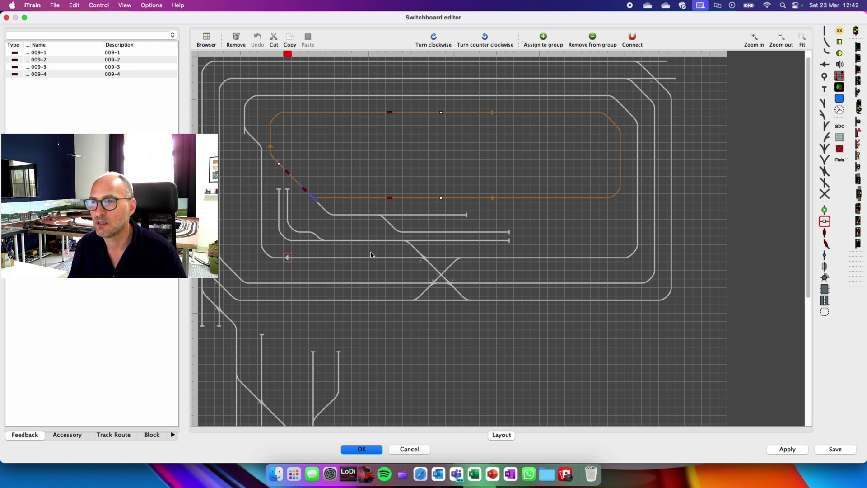
{"action": "left_click", "coordinate": [315, 258]}
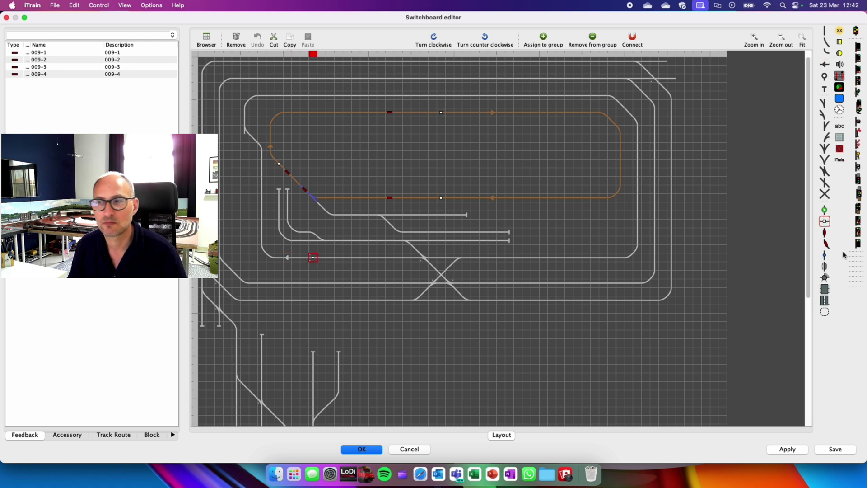
{"action": "left_click", "coordinate": [825, 233]}
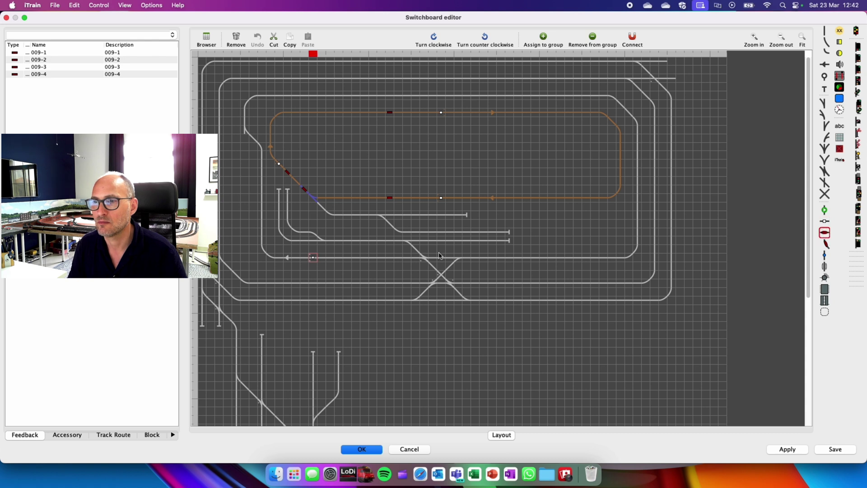
{"action": "left_click", "coordinate": [338, 258]}
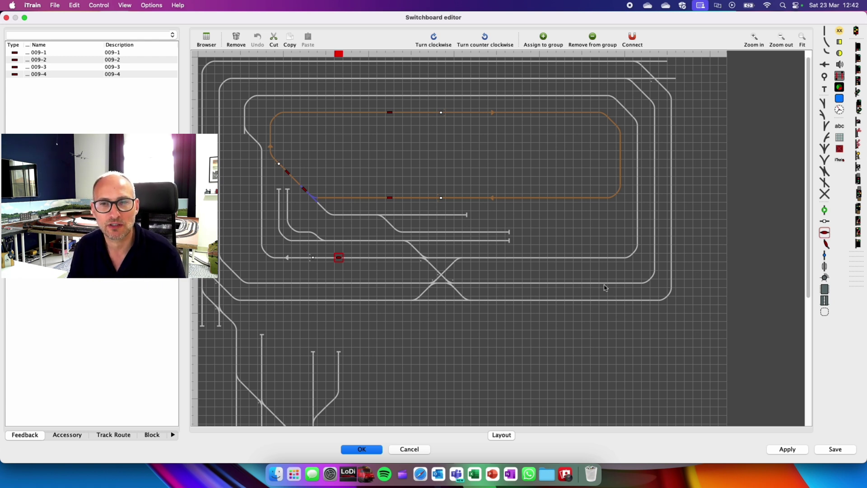
- Select the lower straight row and the left vertical track cells up to the points as block track
{"action": "left_click", "coordinate": [406, 260]}
{"action": "left_click", "coordinate": [260, 258], "text": "shift"}
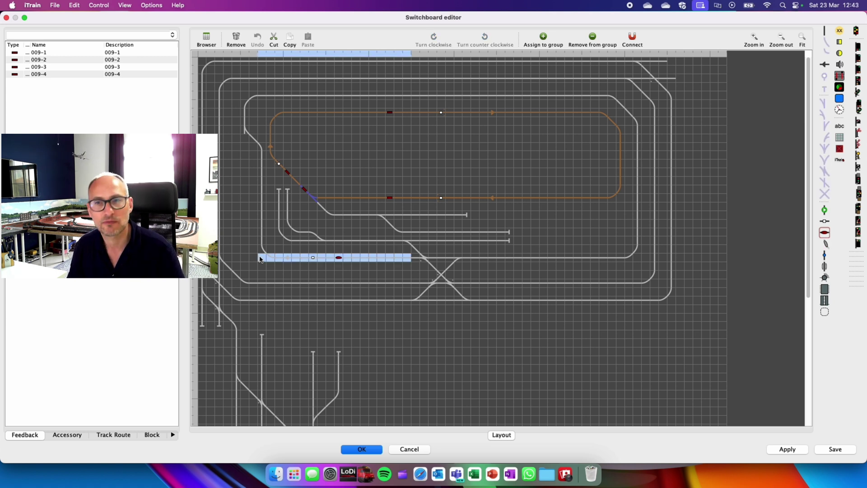
{"action": "left_click", "coordinate": [263, 260]}
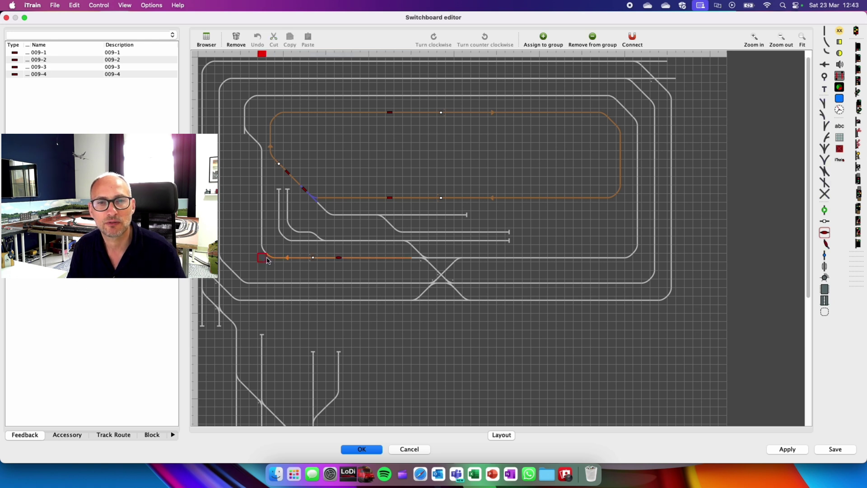
{"action": "left_click", "coordinate": [257, 156], "text": "shift"}
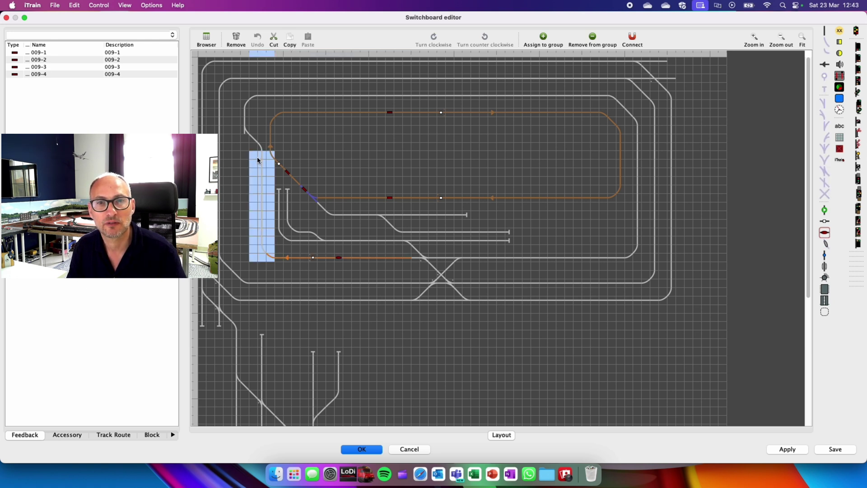
{"action": "left_click", "coordinate": [261, 163]}
{"action": "left_click", "coordinate": [272, 261], "text": "shift"}
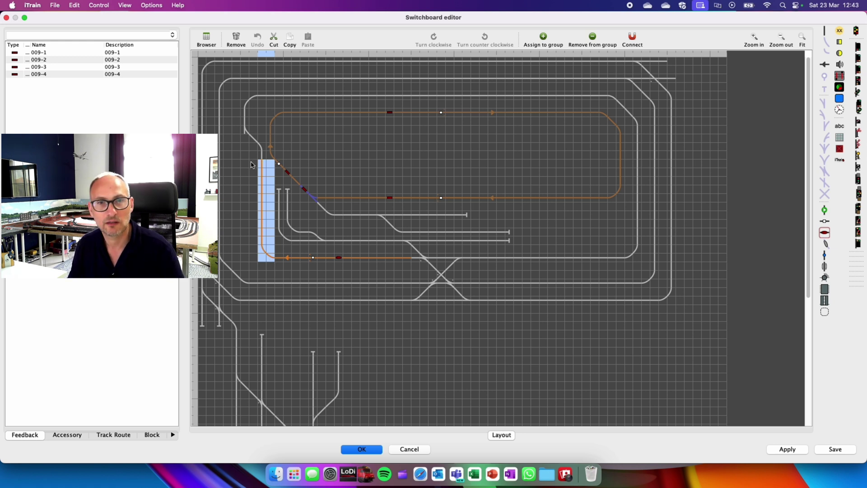
{"action": "left_click", "coordinate": [261, 166]}
{"action": "left_click", "coordinate": [261, 140], "text": "shift"}
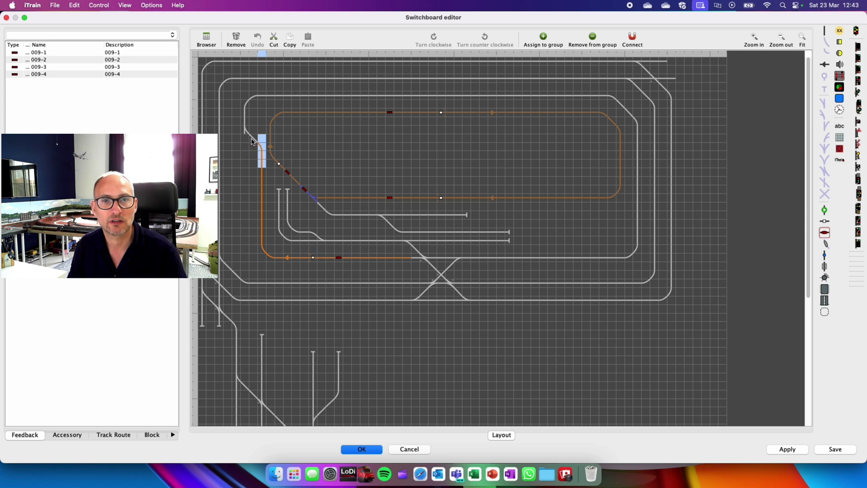
{"action": "left_click_drag", "start_coordinate": [252, 142], "coordinate": [260, 147]}
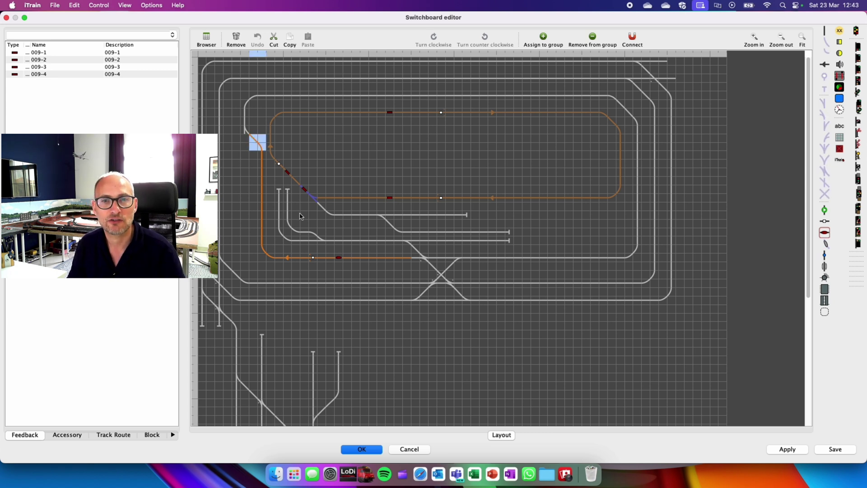
{"action": "left_click", "coordinate": [382, 163]}
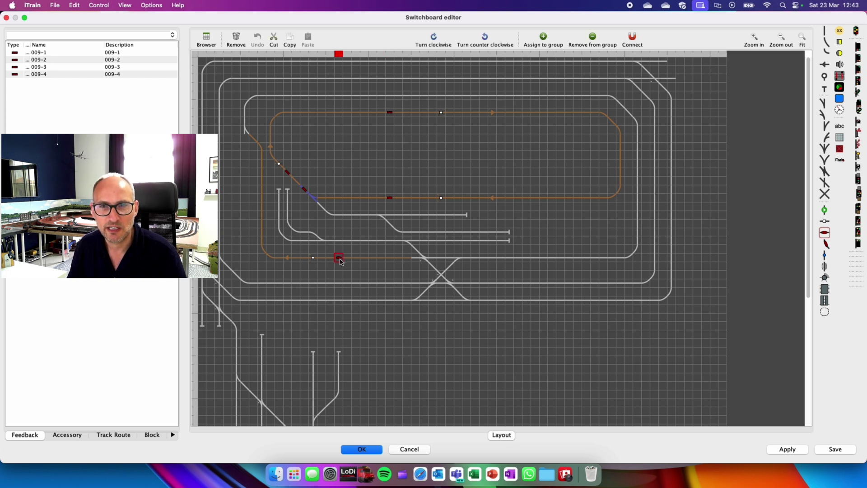
- Make the lower-track sensor an Occupancy feedback named 1 at address 5.4, 240 cm long
{"action": "double_click", "coordinate": [339, 258]}
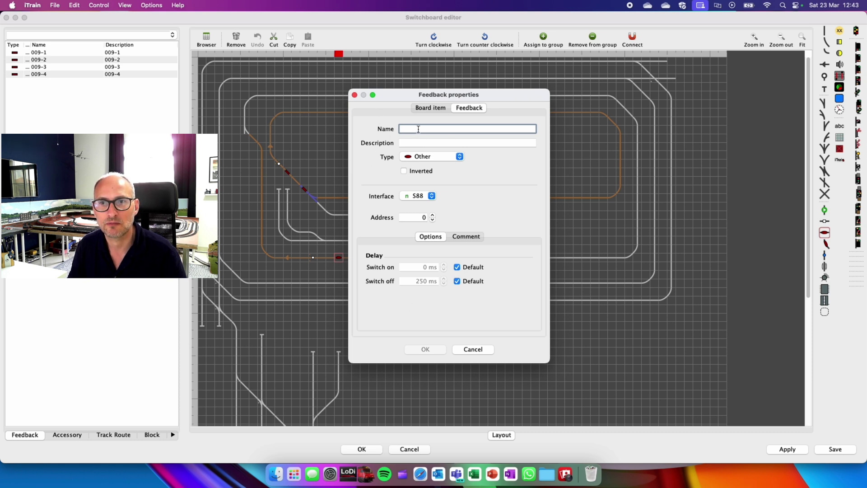
{"action": "type", "text": "1"}
{"action": "left_click", "coordinate": [417, 143]}
{"action": "left_click", "coordinate": [421, 156]}
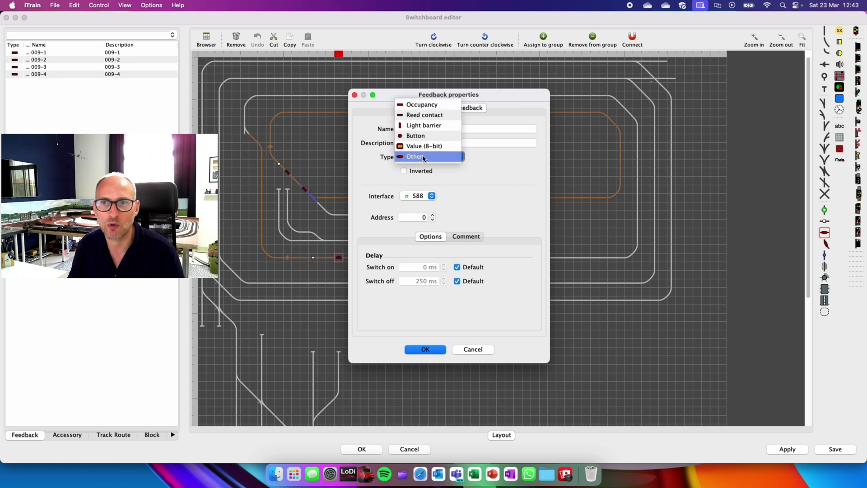
{"action": "left_click", "coordinate": [436, 105]}
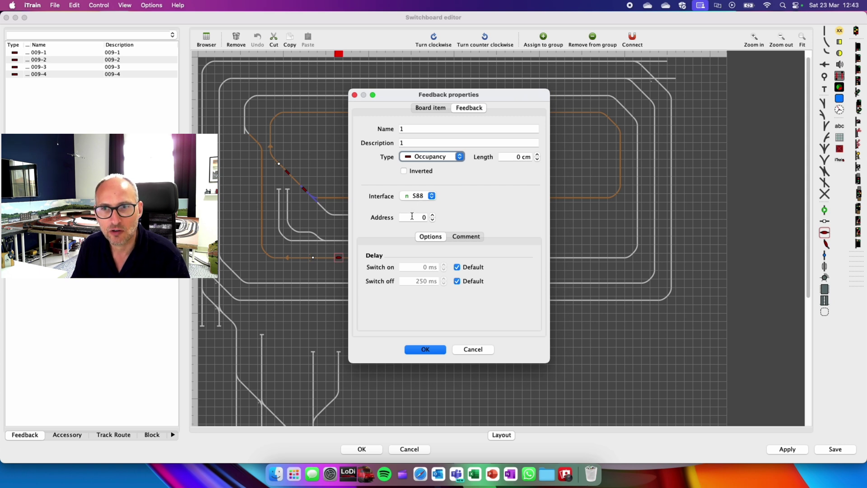
{"action": "left_click", "coordinate": [411, 216]}
{"action": "type", "text": "5"}
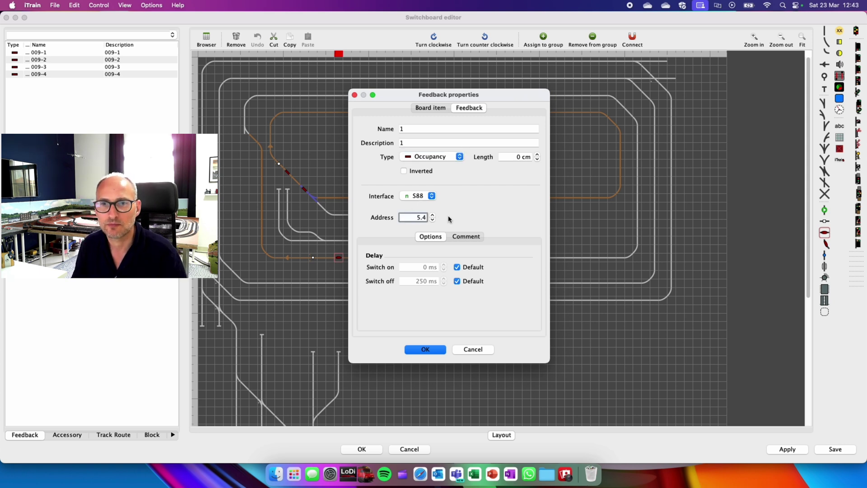
{"action": "type", "text": ".4"}
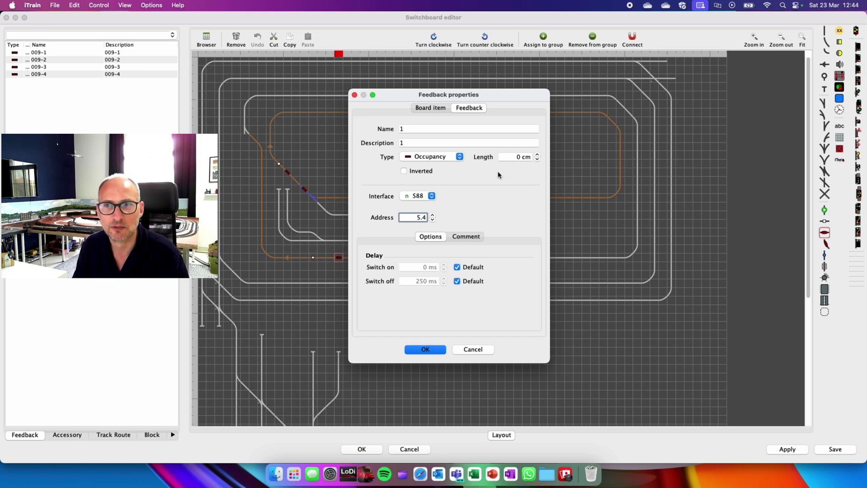
{"action": "left_click", "coordinate": [516, 157]}
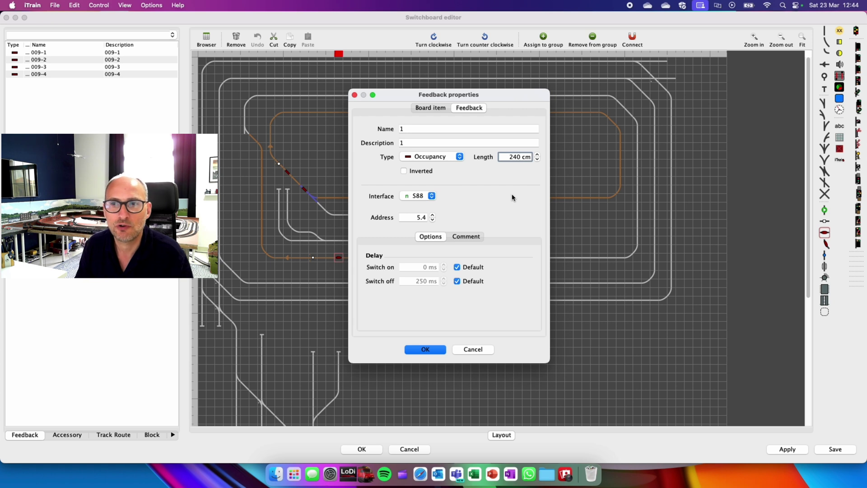
{"action": "left_click", "coordinate": [435, 350]}
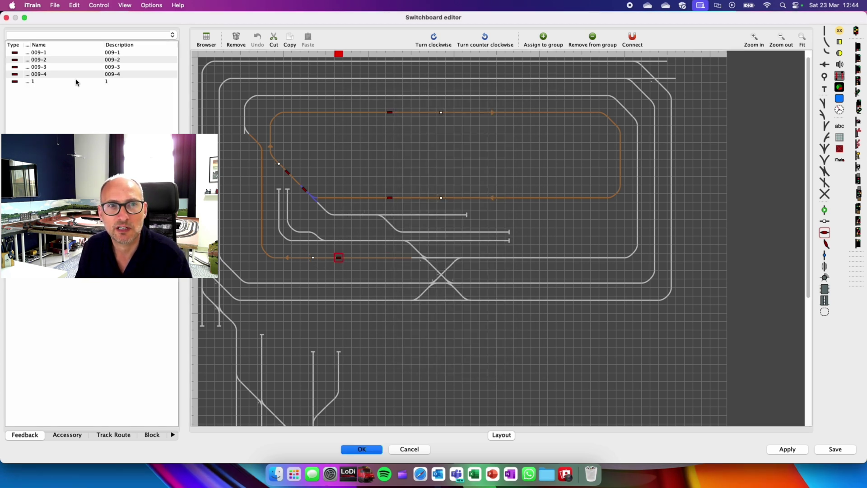
- Name the new block 1, make it a Free track section and auto-fill its linked items
{"action": "left_click", "coordinate": [313, 259]}
{"action": "double_click", "coordinate": [313, 259]}
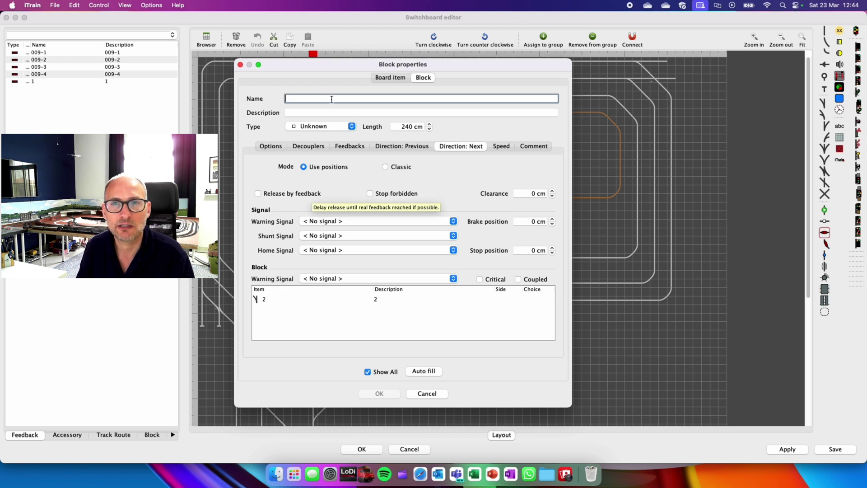
{"action": "key", "text": "Tab"}
{"action": "type", "text": "1"}
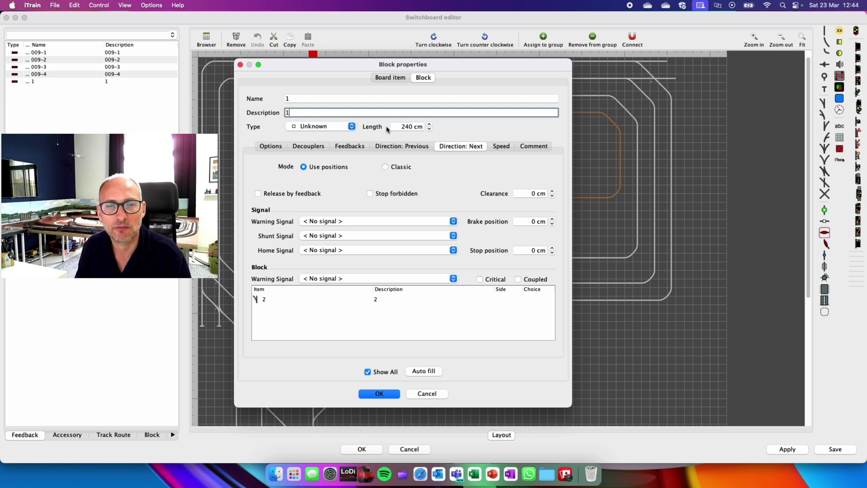
{"action": "left_click", "coordinate": [318, 128]}
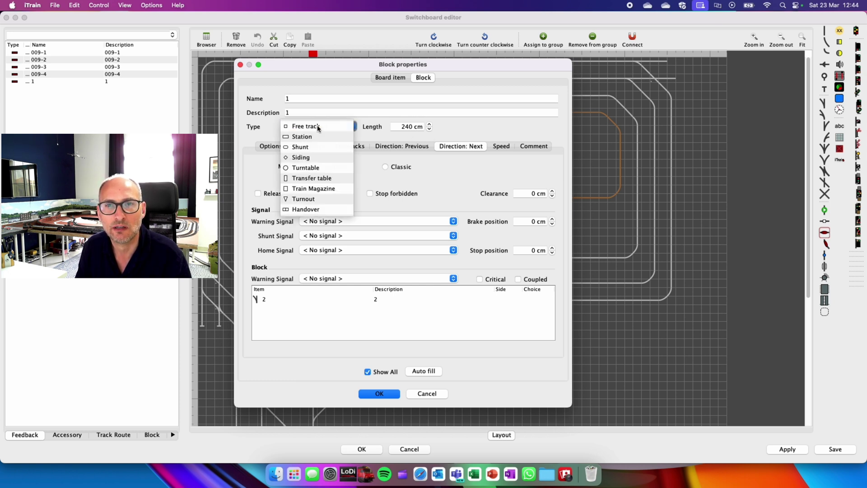
{"action": "left_click", "coordinate": [319, 127]}
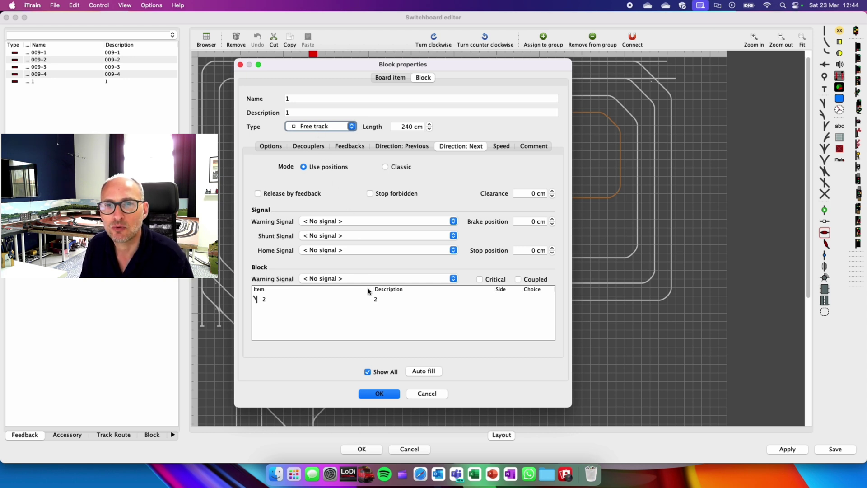
{"action": "left_click", "coordinate": [418, 372]}
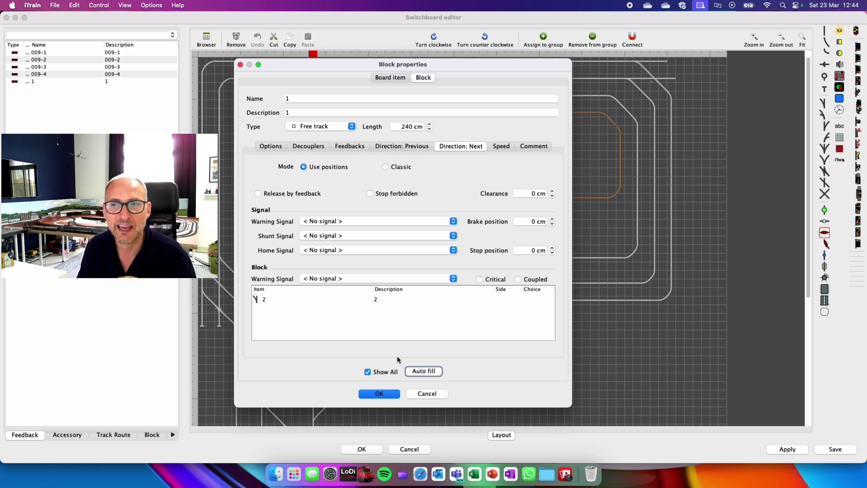
{"action": "left_click", "coordinate": [388, 394]}
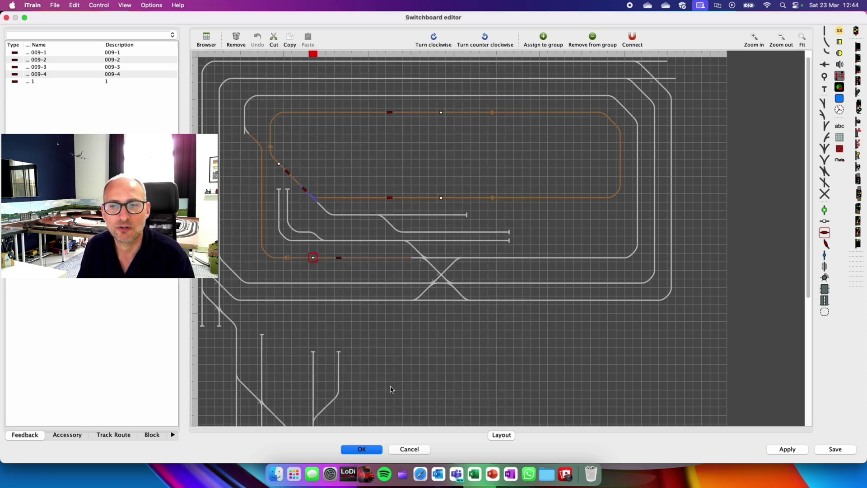
- Set block 1's travel direction to Uni-directional in its options and confirm
{"action": "double_click", "coordinate": [315, 261]}
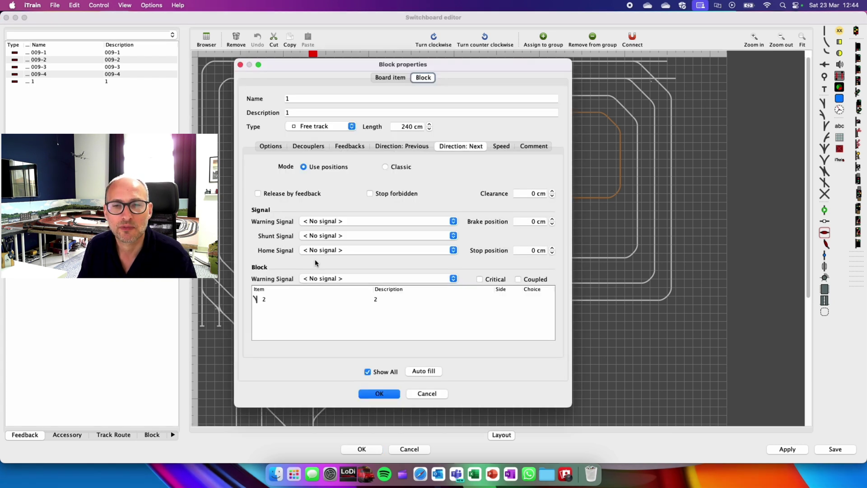
{"action": "left_click", "coordinate": [272, 147]}
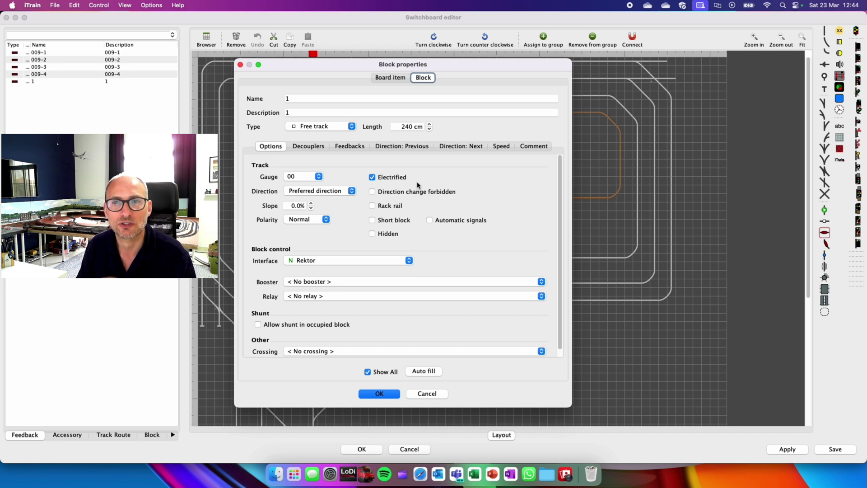
{"action": "left_click", "coordinate": [309, 194]}
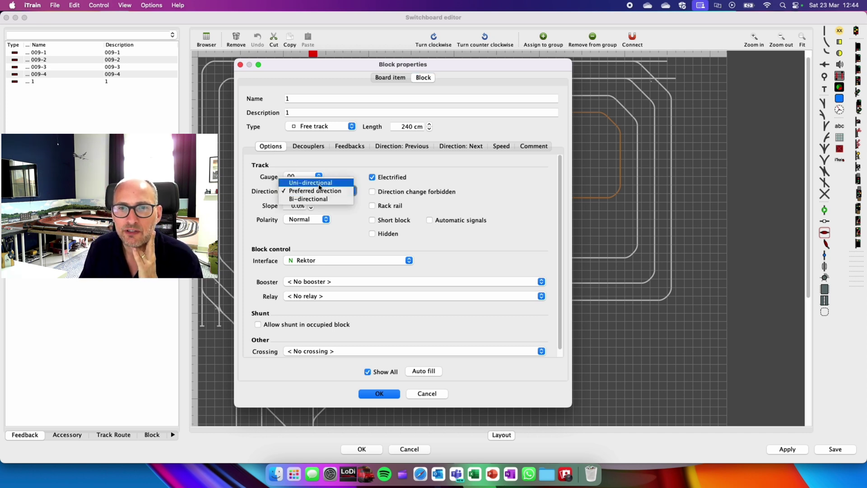
{"action": "left_click", "coordinate": [319, 183]}
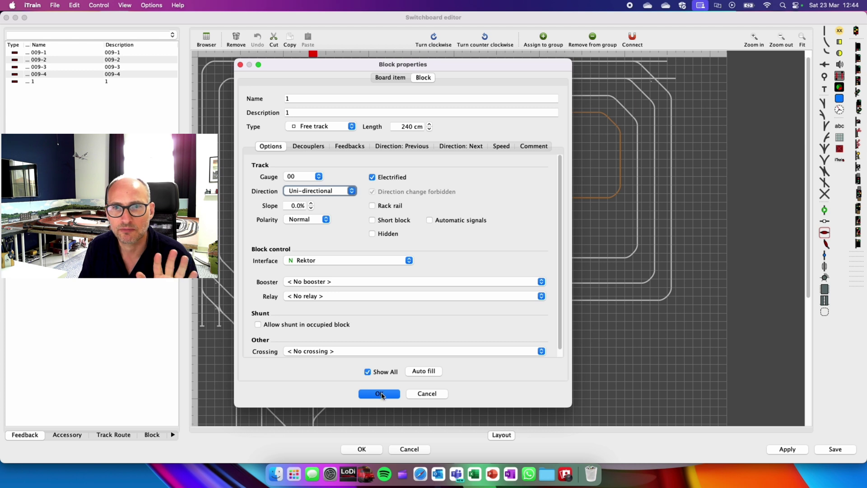
{"action": "left_click", "coordinate": [381, 394]}
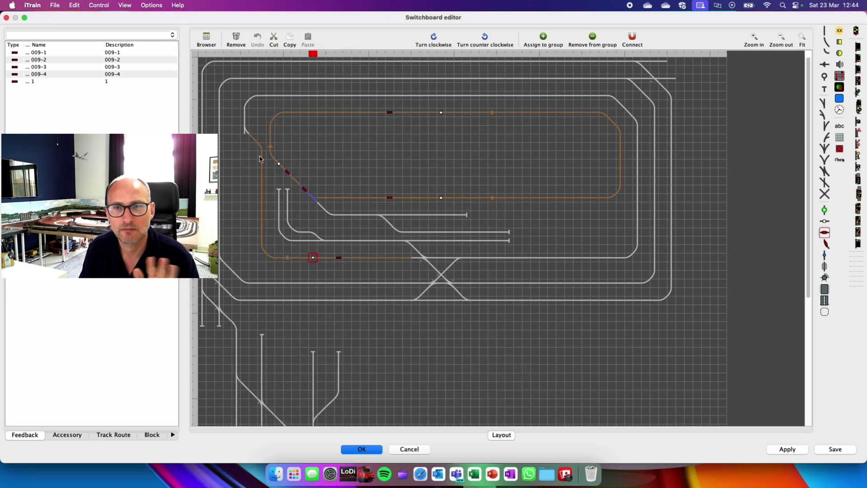
- Place a feedback sensor on the upper-left track piece above the loop's left diagonal
{"action": "left_click", "coordinate": [246, 133]}
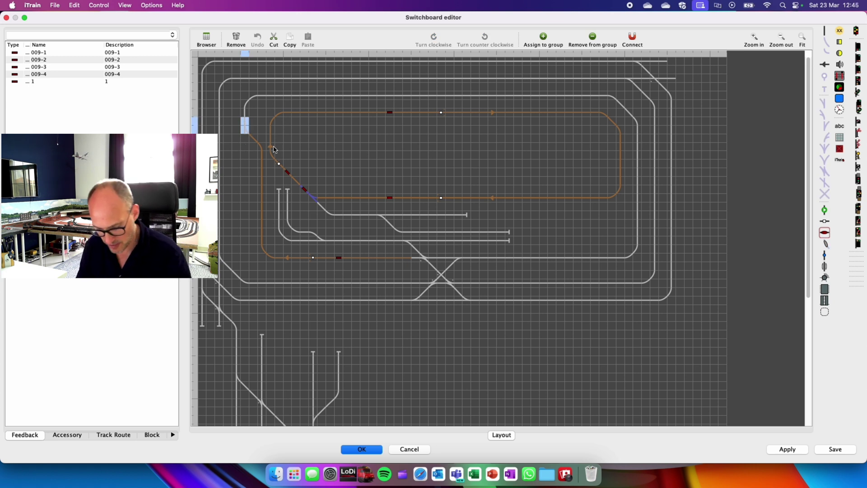
{"action": "left_click", "coordinate": [331, 148]}
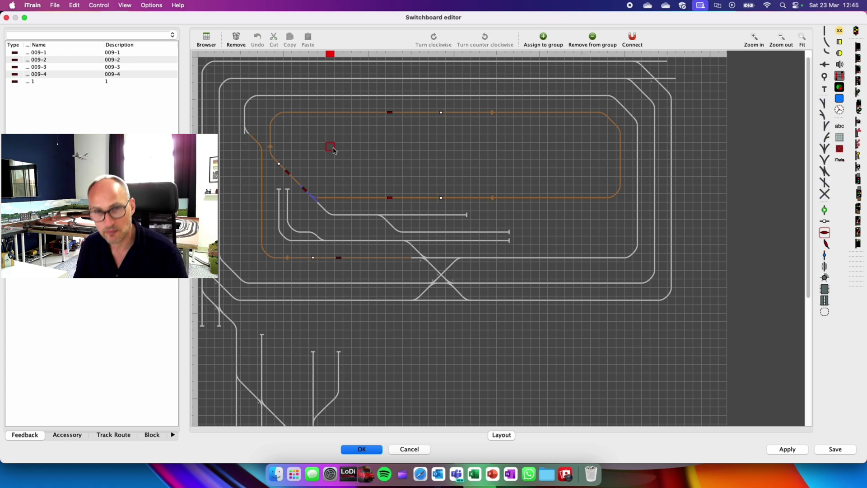
{"action": "left_click", "coordinate": [826, 233]}
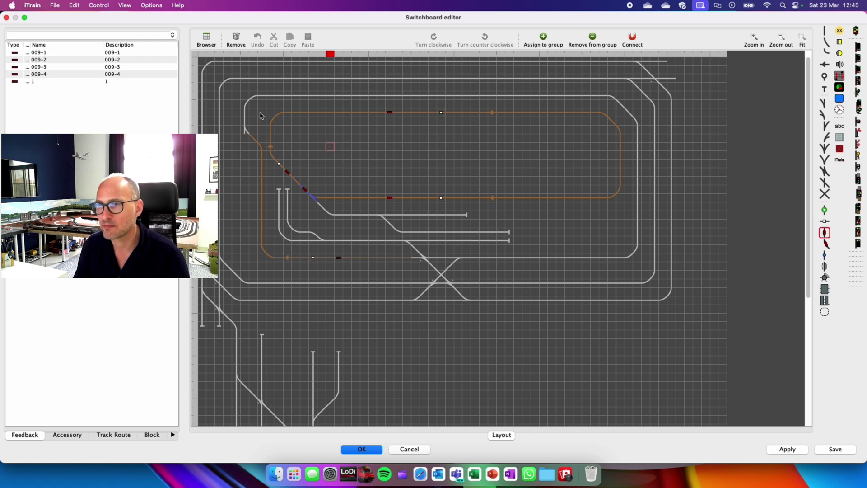
{"action": "left_click", "coordinate": [245, 121]}
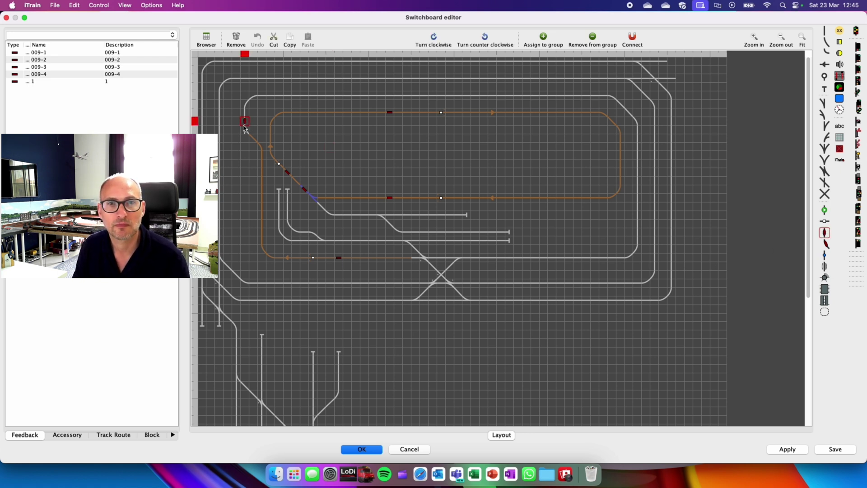
{"action": "left_click", "coordinate": [245, 127]}
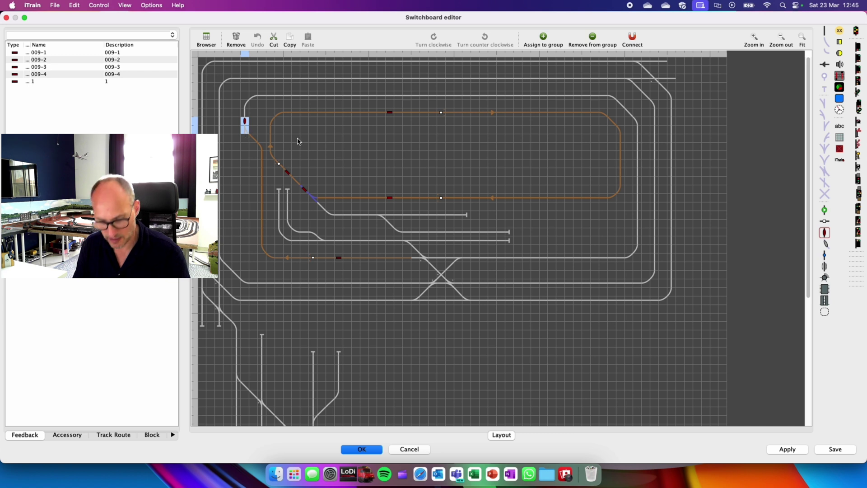
{"action": "left_click", "coordinate": [344, 147]}
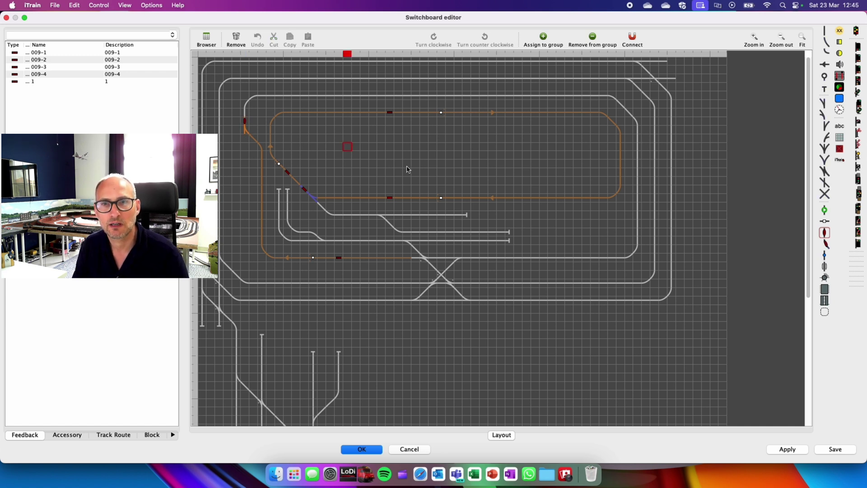
- Make the upper-left feedback name and description 2, Occupancy type, address 6.4, 13 cm long
{"action": "double_click", "coordinate": [245, 123]}
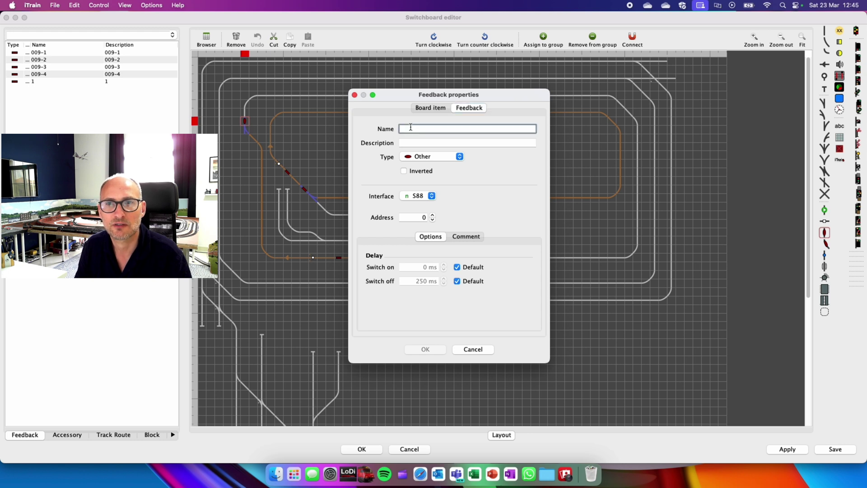
{"action": "type", "text": "2"}
{"action": "key", "text": "Tab"}
{"action": "type", "text": "2"}
{"action": "left_click", "coordinate": [426, 156]}
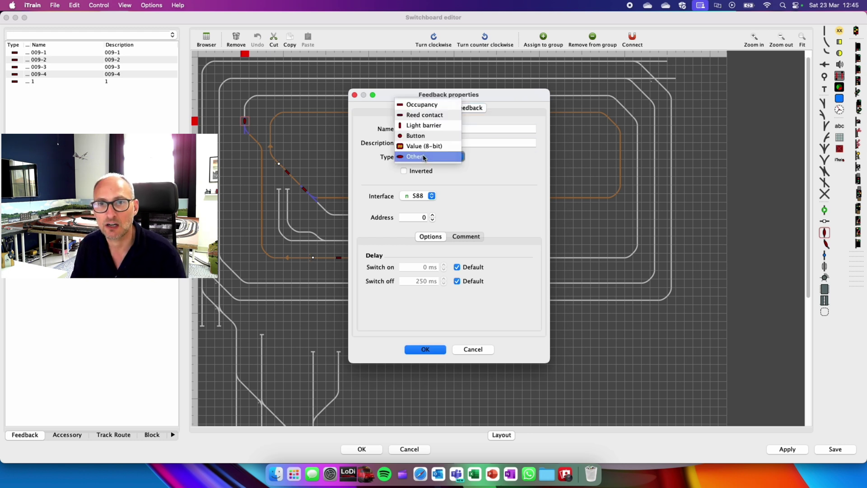
{"action": "left_click", "coordinate": [427, 104]}
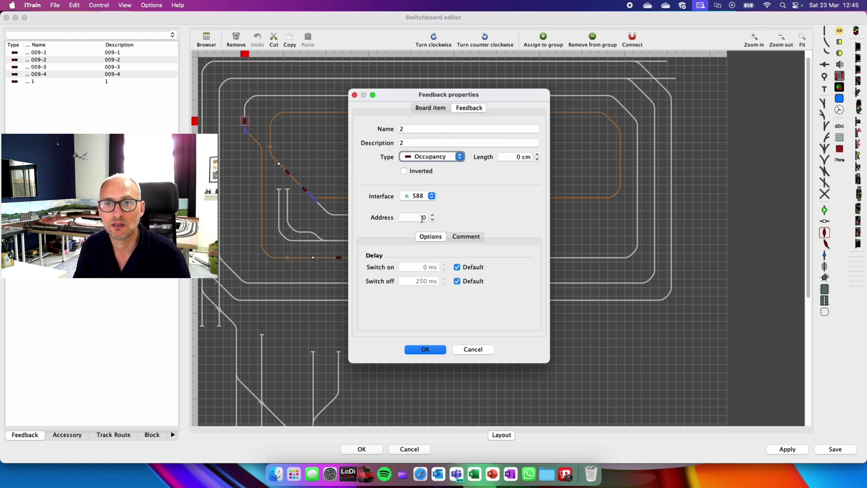
{"action": "double_click", "coordinate": [428, 217]}
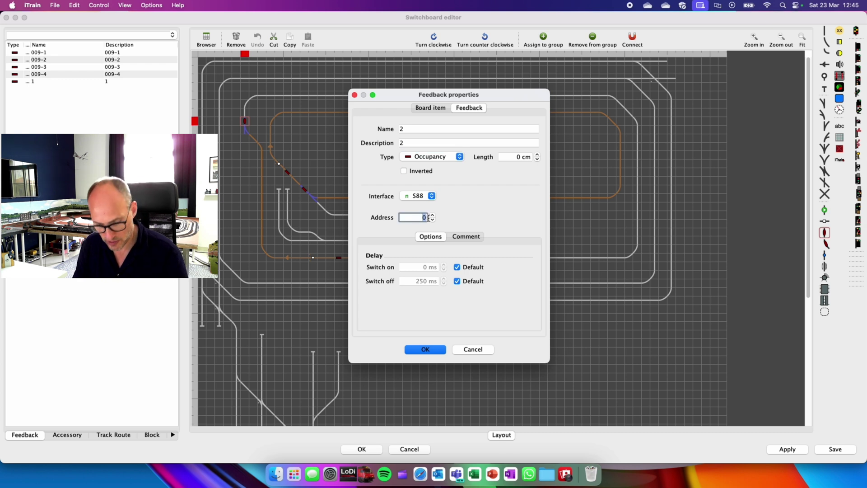
{"action": "left_click", "coordinate": [517, 158]}
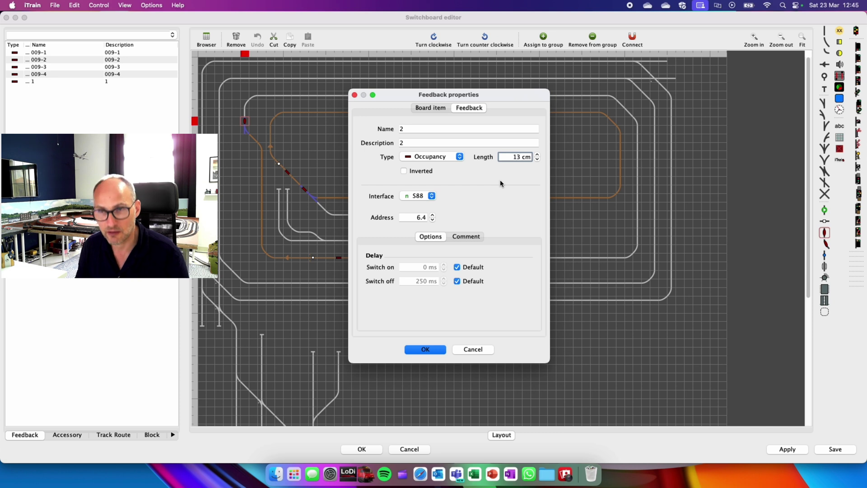
{"action": "left_click", "coordinate": [433, 351]}
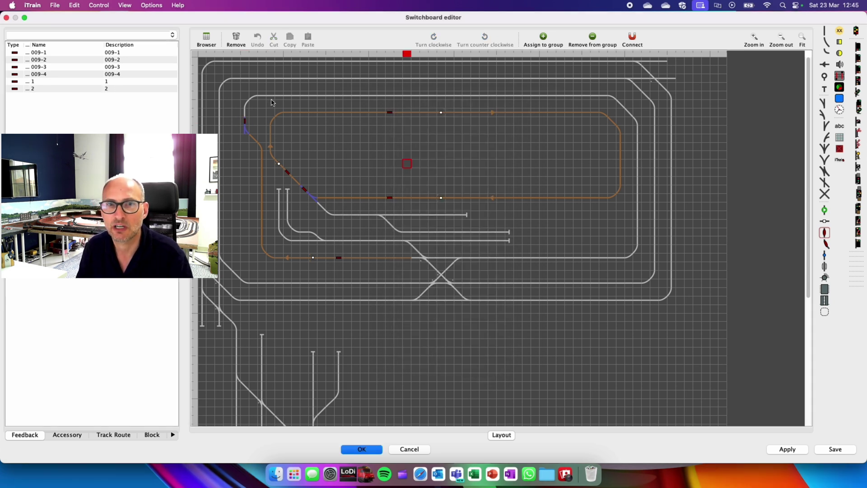
- Place a direction arrow on the top track and a curved piece at the upper-left corner
{"action": "left_click", "coordinate": [825, 65]}
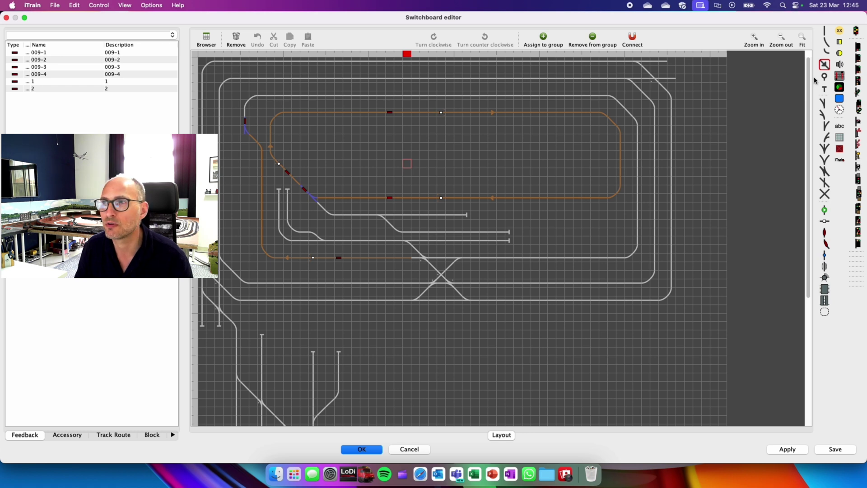
{"action": "left_click", "coordinate": [824, 65]}
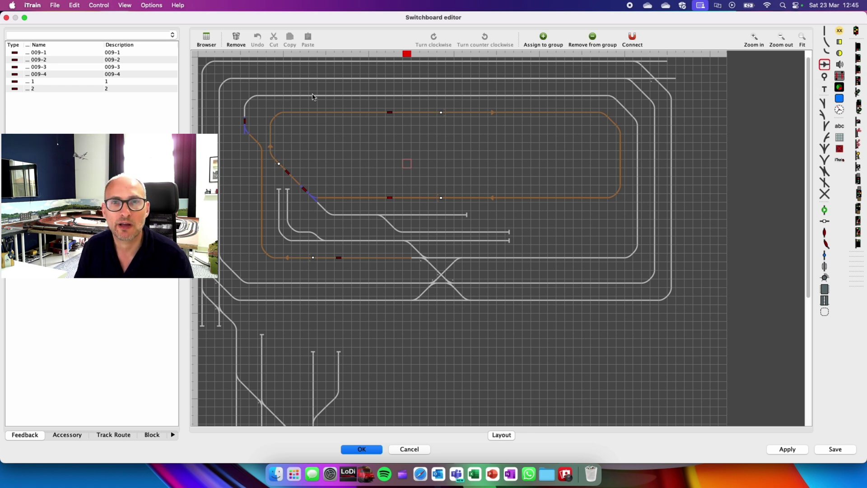
{"action": "left_click", "coordinate": [294, 96]}
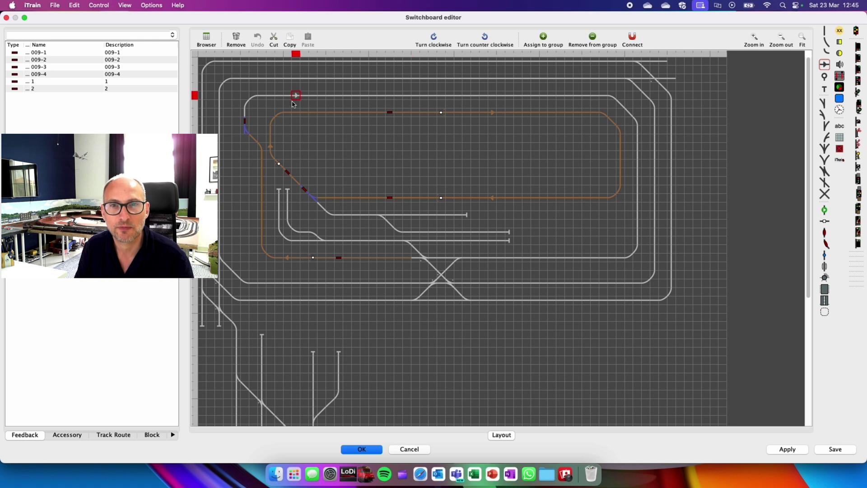
{"action": "left_click", "coordinate": [824, 221]}
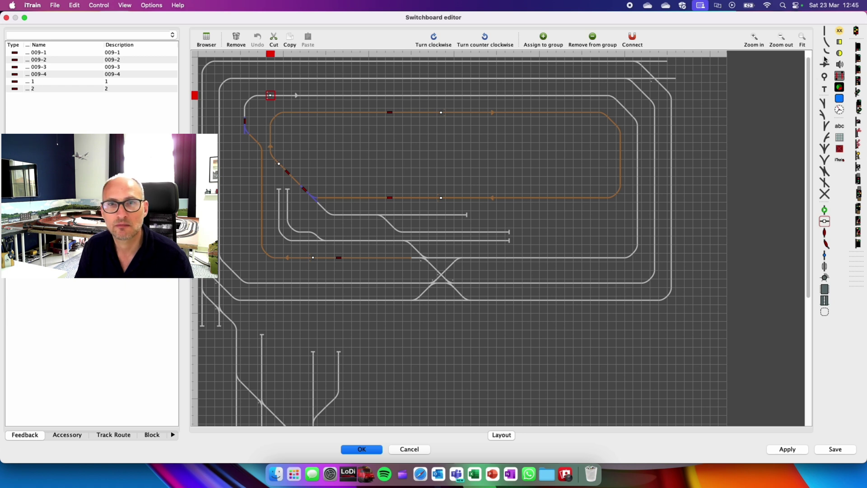
{"action": "left_click", "coordinate": [827, 245]}
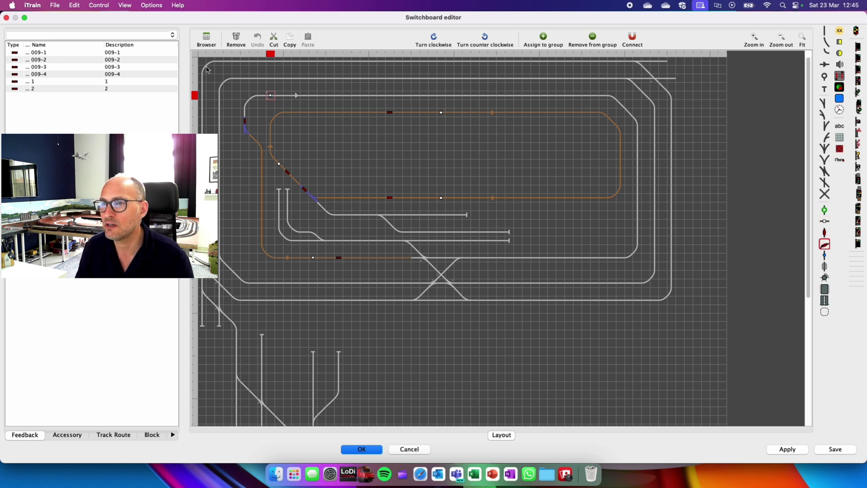
{"action": "left_click", "coordinate": [245, 104]}
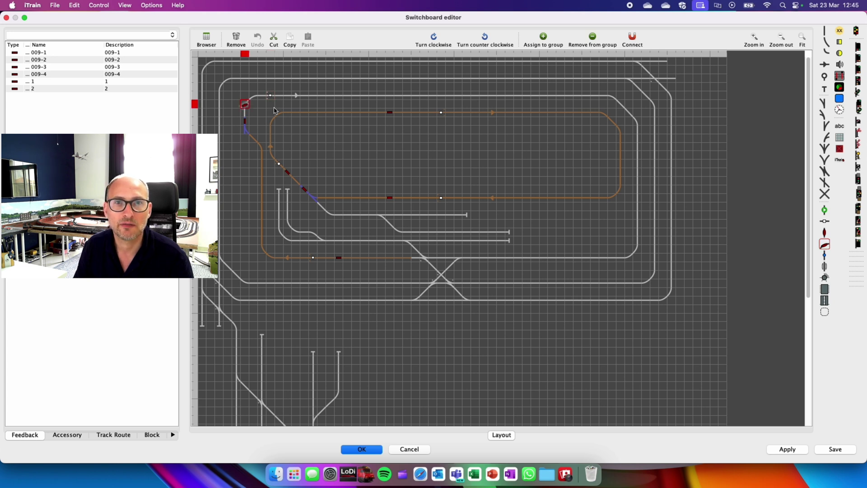
{"action": "left_click", "coordinate": [243, 119]}
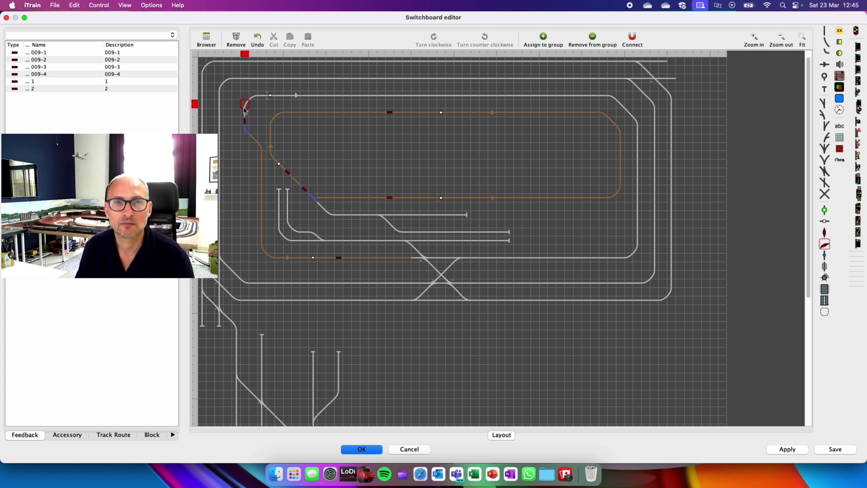
{"action": "left_click", "coordinate": [242, 112]}
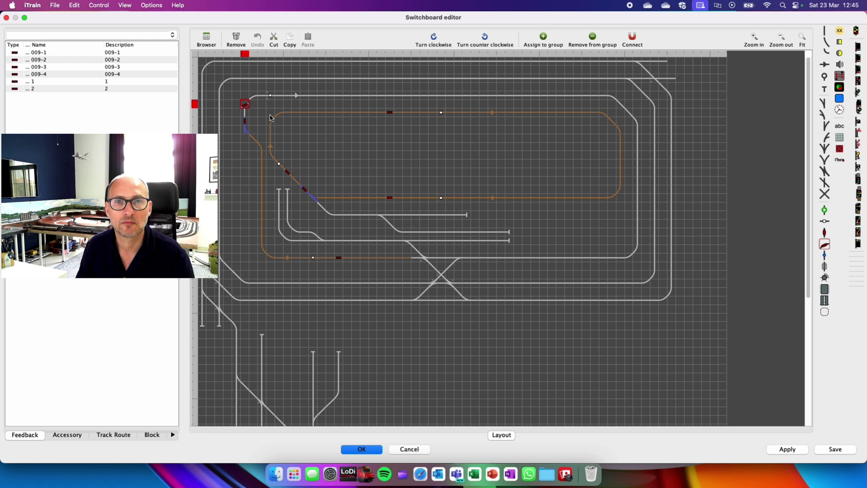
{"action": "left_click", "coordinate": [303, 137]}
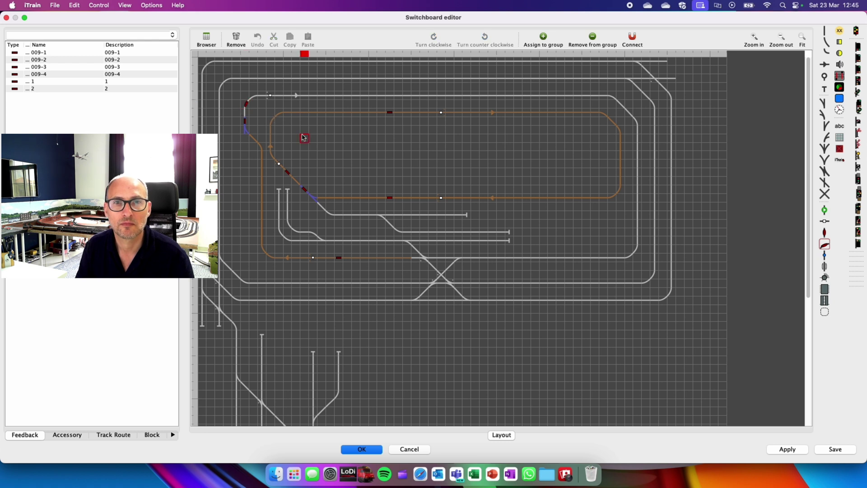
- Keep the top straight piece horizontal and select the top-left curve and top track as block section
{"action": "left_click", "coordinate": [271, 97]}
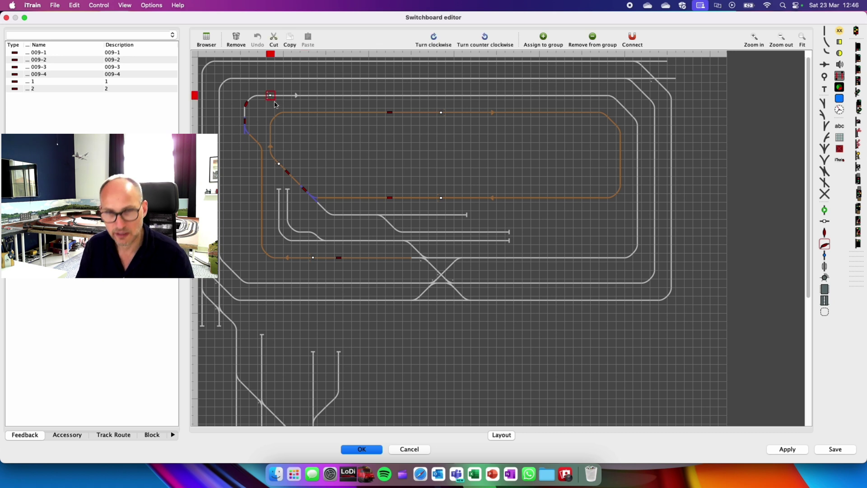
{"action": "key", "text": "r"}
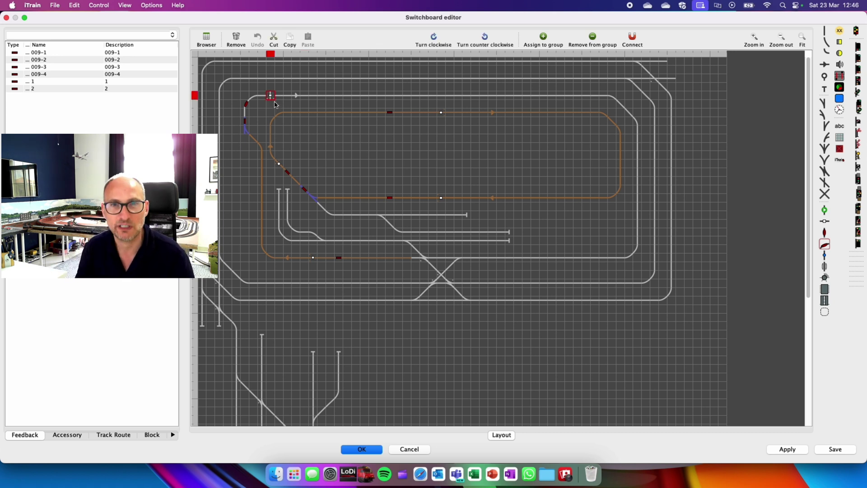
{"action": "key", "text": "r"}
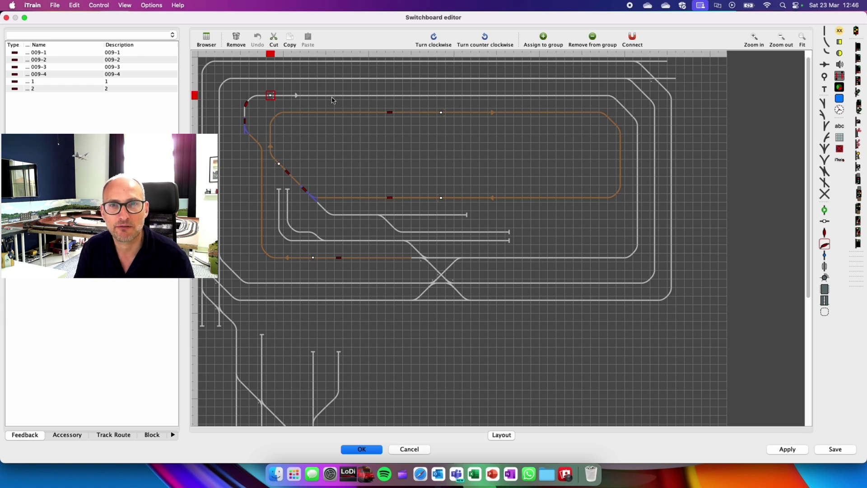
{"action": "left_click", "coordinate": [244, 113]}
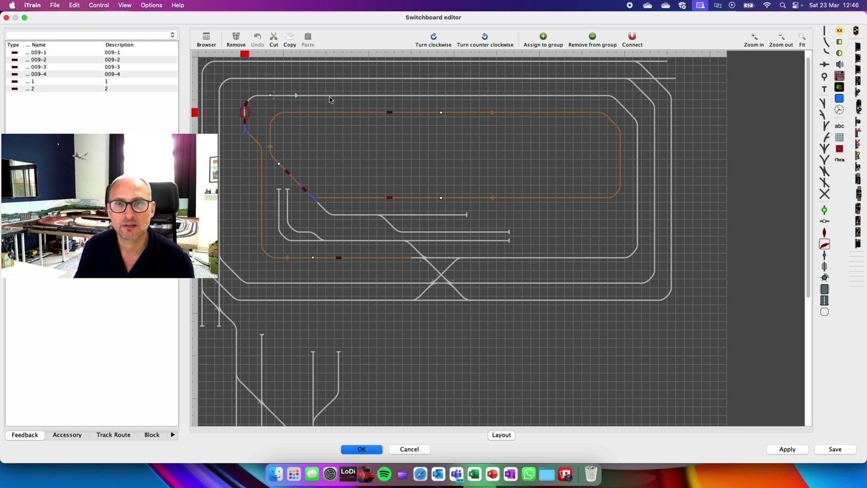
{"action": "left_click", "coordinate": [330, 100], "text": "shift"}
{"action": "left_click_drag", "start_coordinate": [330, 100], "coordinate": [248, 105]}
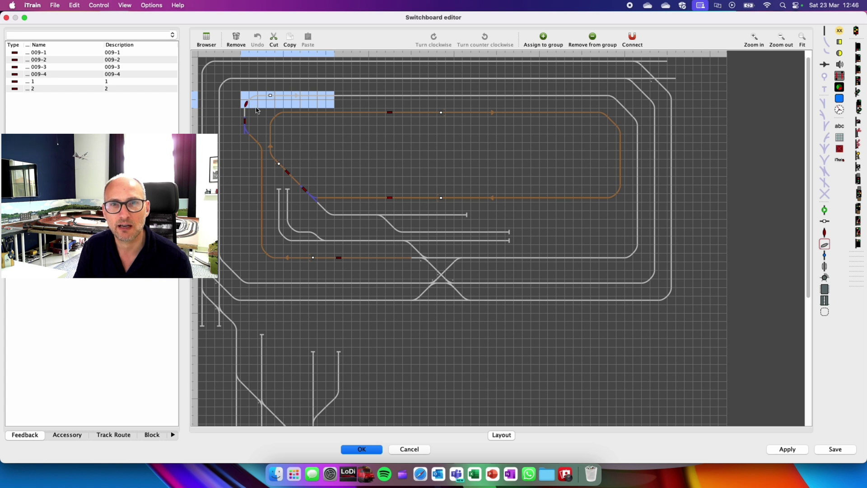
{"action": "left_click", "coordinate": [245, 108]}
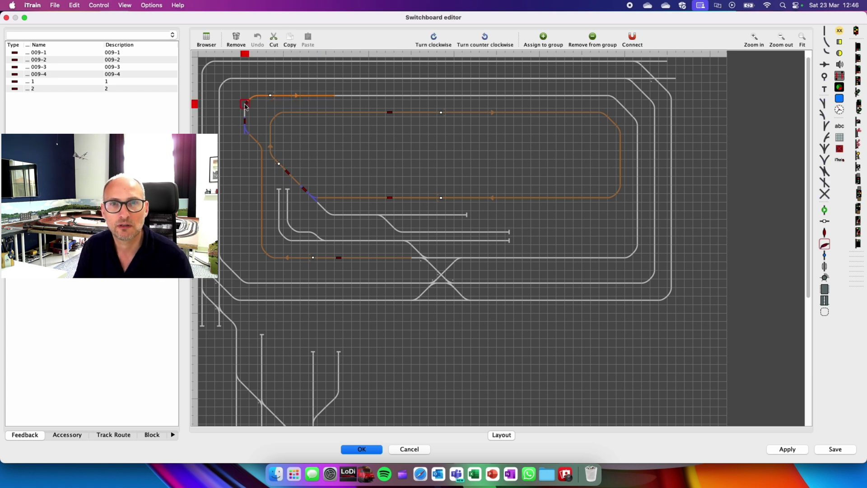
{"action": "left_click", "coordinate": [245, 108]}
{"action": "left_click", "coordinate": [345, 151]}
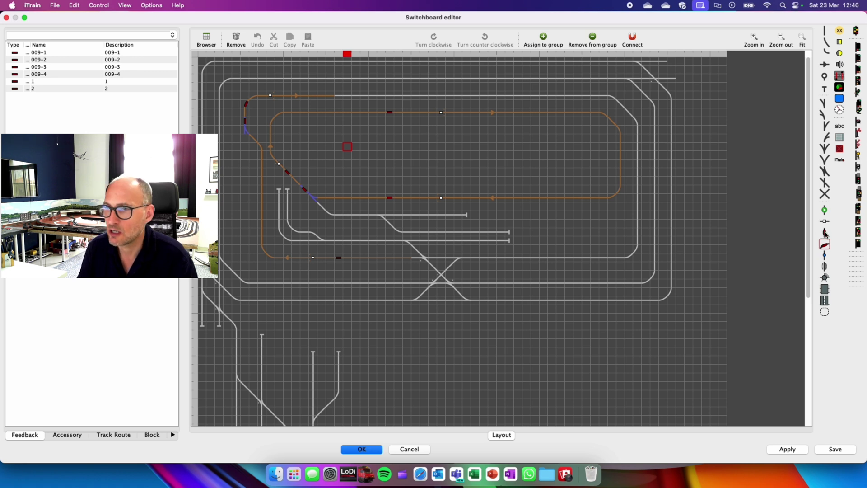
- Give the new feedback name and description 3, Occupancy type, address 6.5 and 113 cm length
{"action": "double_click", "coordinate": [247, 106]}
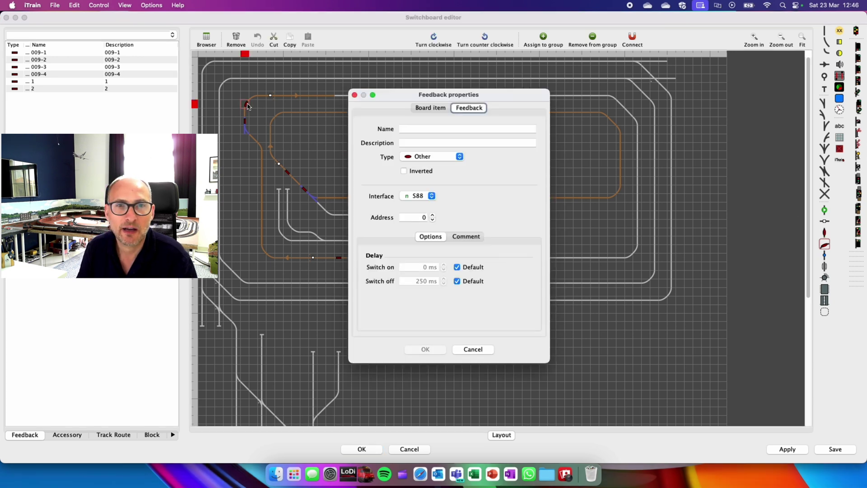
{"action": "type", "text": "3"}
{"action": "key", "text": "Tab"}
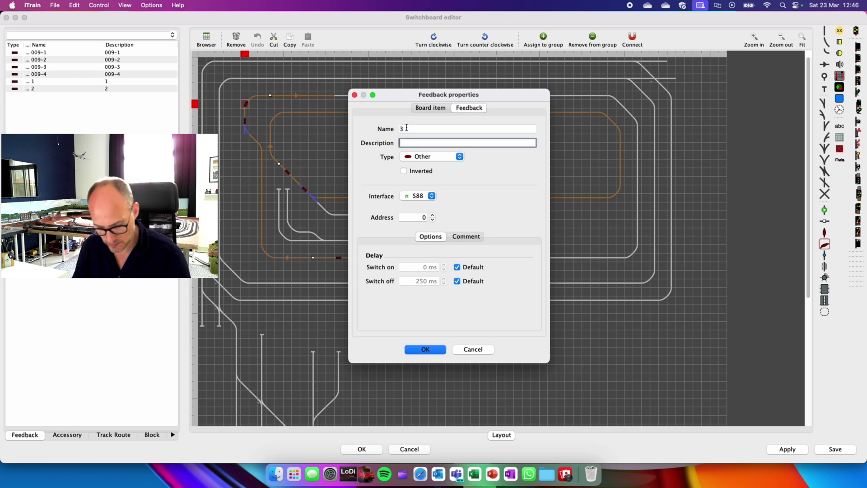
{"action": "type", "text": "3"}
{"action": "left_click", "coordinate": [421, 157]}
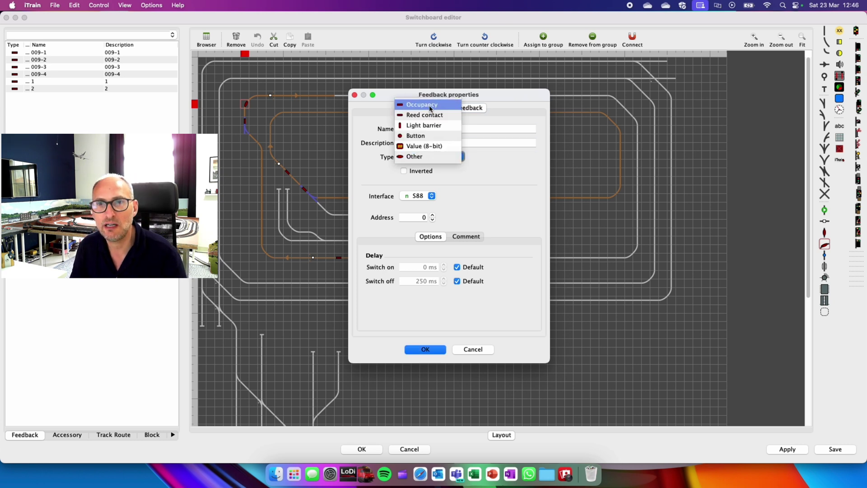
{"action": "left_click", "coordinate": [419, 101]}
{"action": "left_click", "coordinate": [412, 218]}
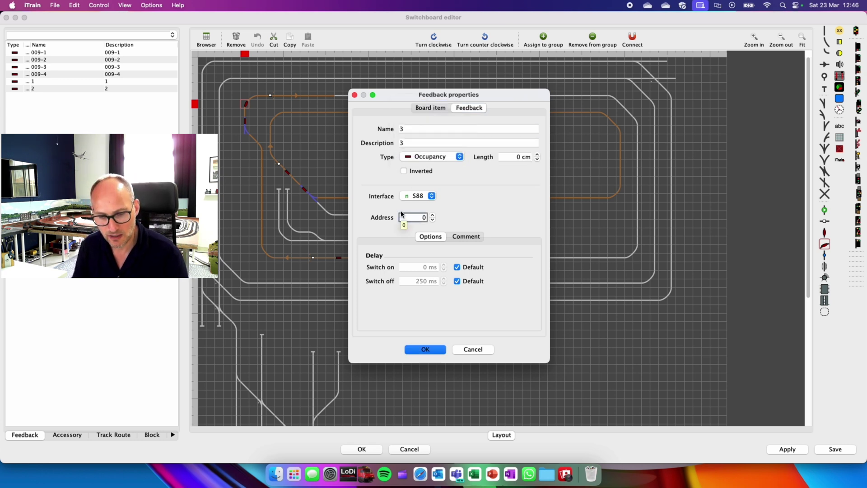
{"action": "double_click", "coordinate": [402, 214]}
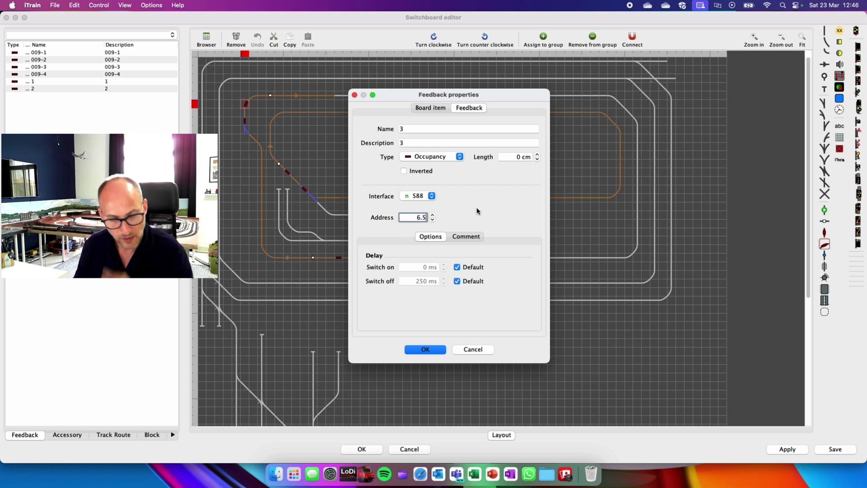
{"action": "left_click", "coordinate": [511, 156]}
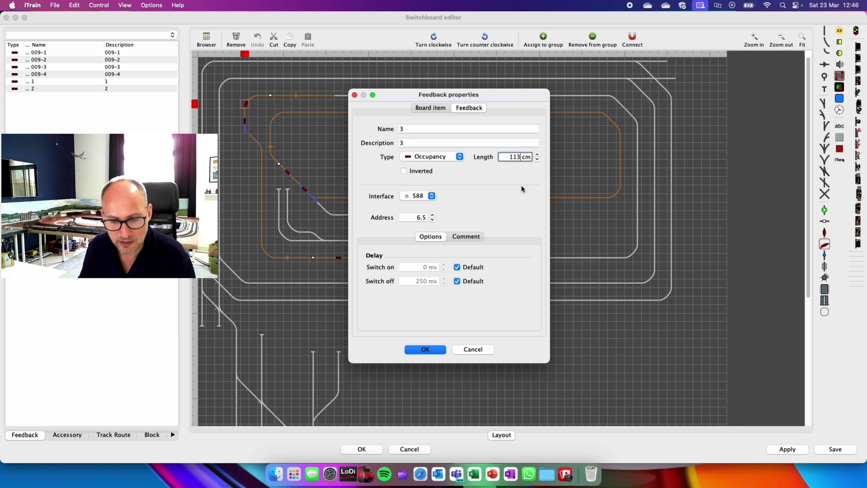
- Save feedback 3, then make block 3 a uni-directional Free track named and described 3
{"action": "left_click", "coordinate": [425, 350]}
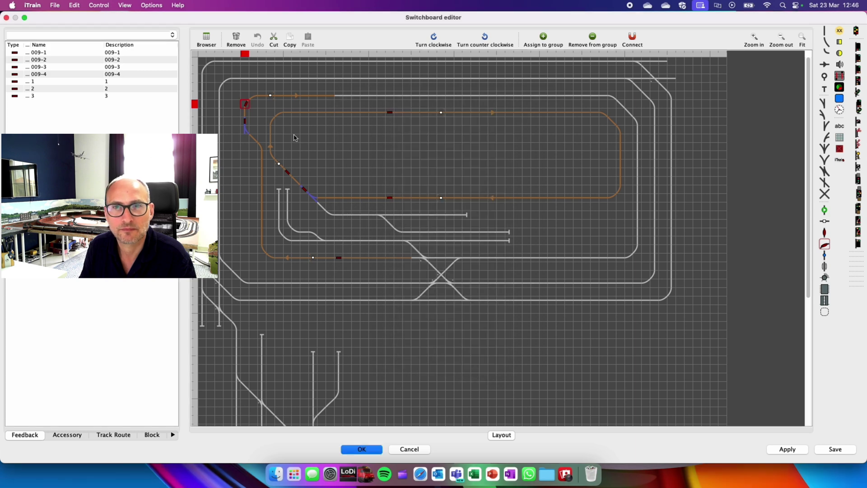
{"action": "double_click", "coordinate": [271, 97]}
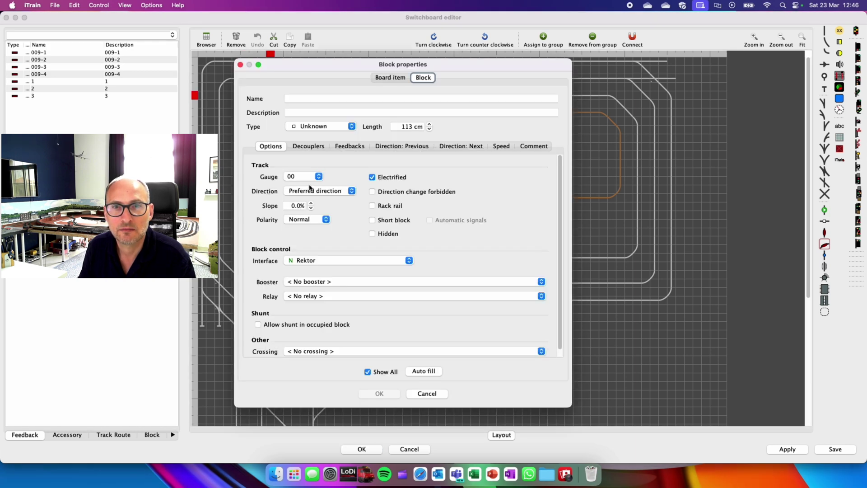
{"action": "left_click", "coordinate": [313, 191]}
{"action": "left_click", "coordinate": [314, 183]}
{"action": "left_click", "coordinate": [326, 98]}
{"action": "type", "text": "3"}
{"action": "key", "text": "Tab"}
{"action": "type", "text": "3"}
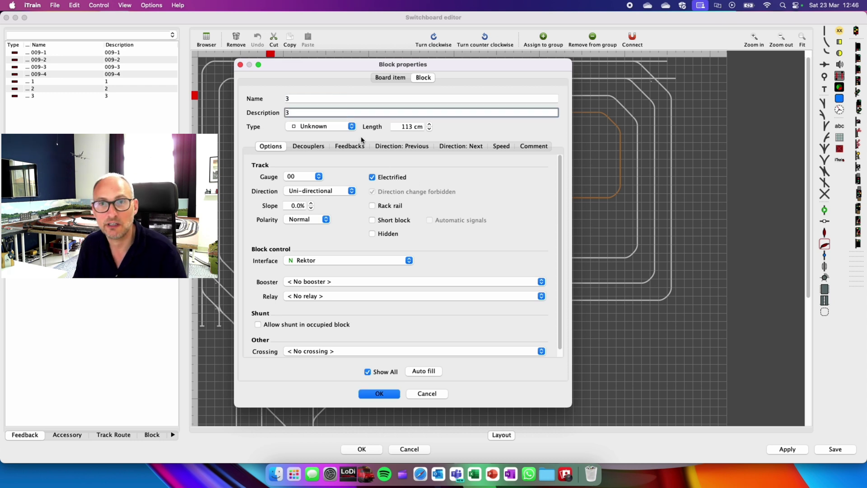
{"action": "left_click", "coordinate": [311, 126]}
{"action": "left_click", "coordinate": [326, 128]}
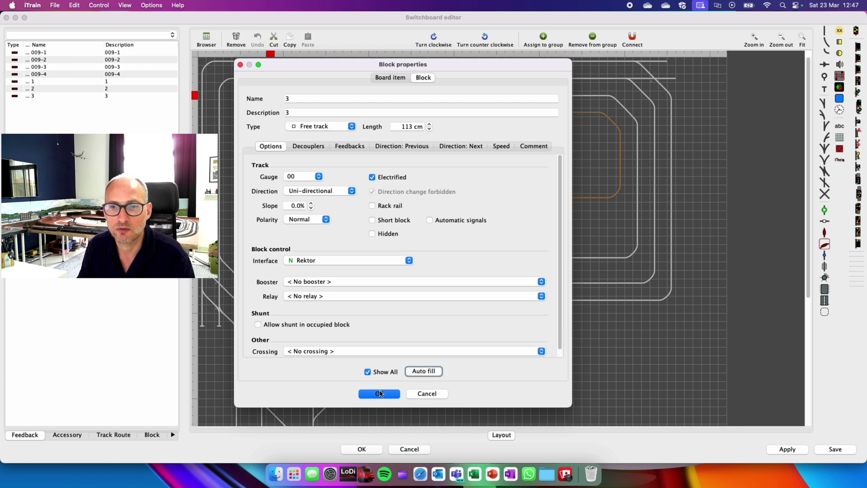
{"action": "left_click", "coordinate": [381, 394]}
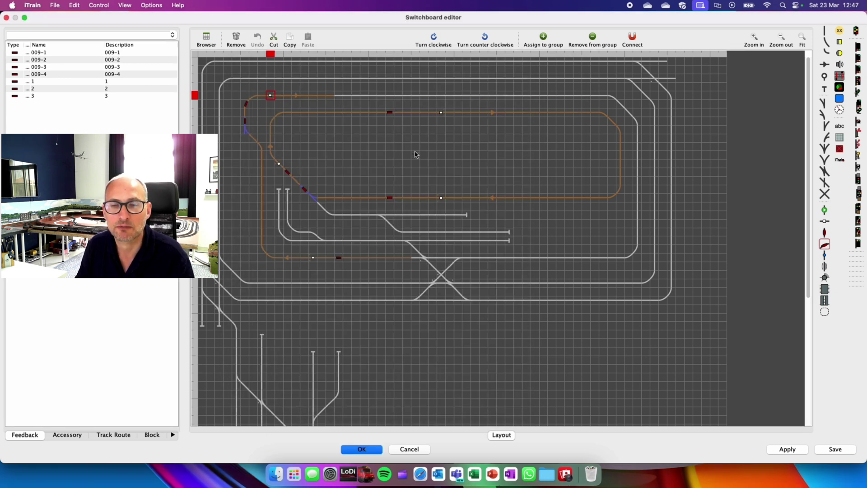
- Place a signal, a block marker and a feedback sensor on the top straight
{"action": "left_click", "coordinate": [825, 65]}
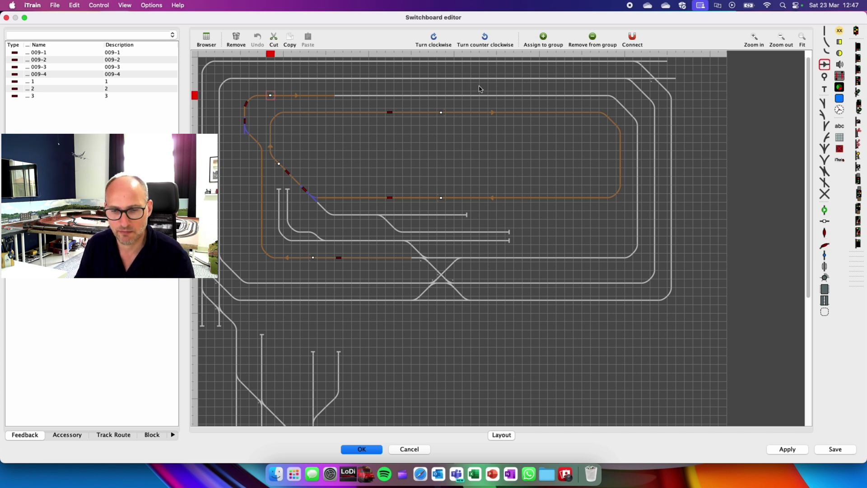
{"action": "left_click", "coordinate": [466, 97]}
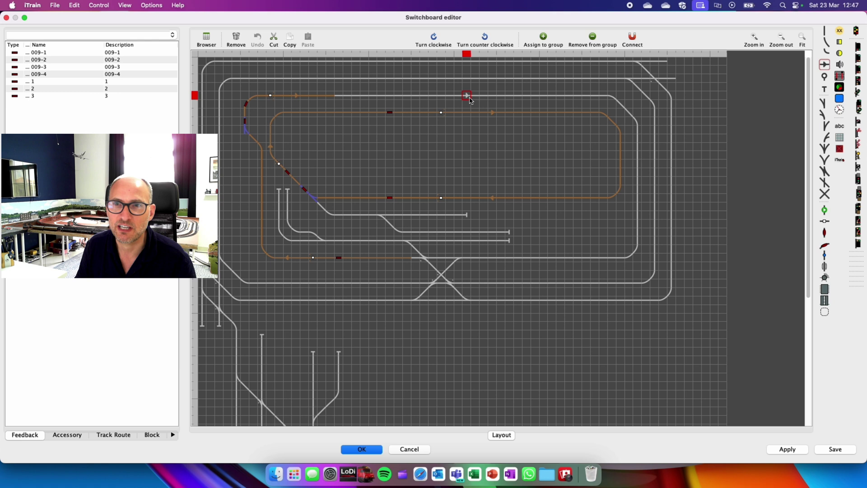
{"action": "left_click", "coordinate": [823, 221]}
{"action": "left_click", "coordinate": [441, 96]}
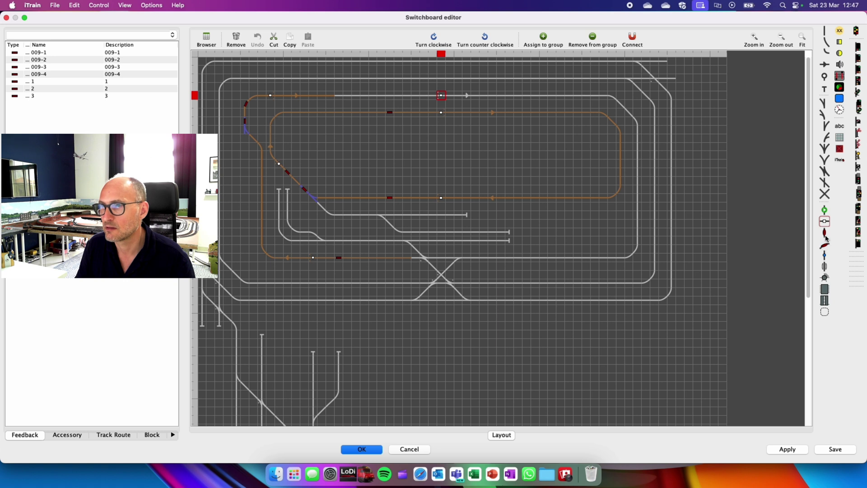
{"action": "left_click", "coordinate": [824, 233]}
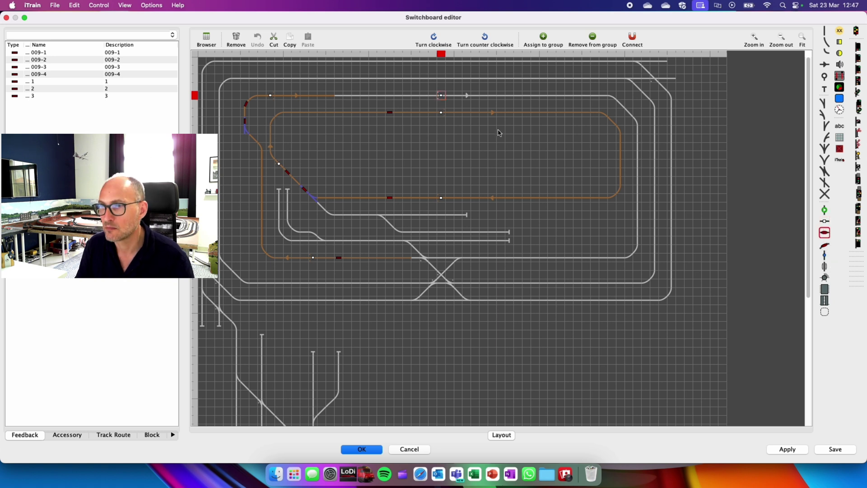
{"action": "left_click", "coordinate": [416, 98]}
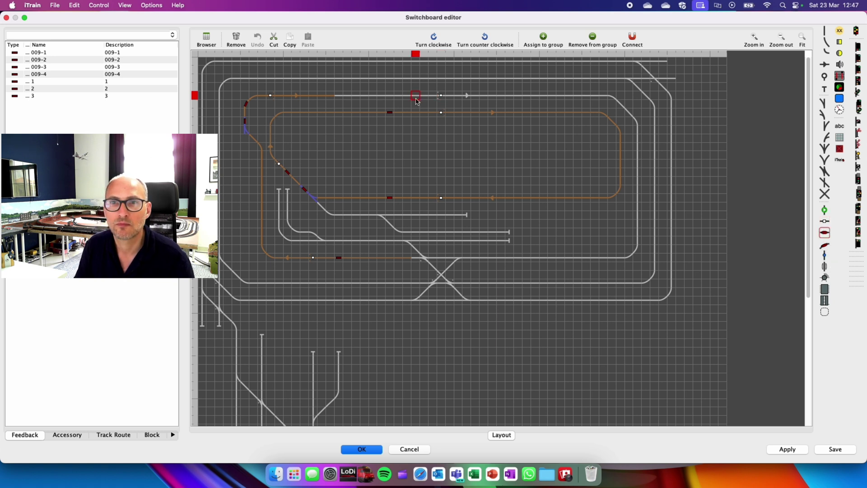
- Select the rest of the top straight and the top-right curve cells as block track
{"action": "left_click", "coordinate": [442, 97]}
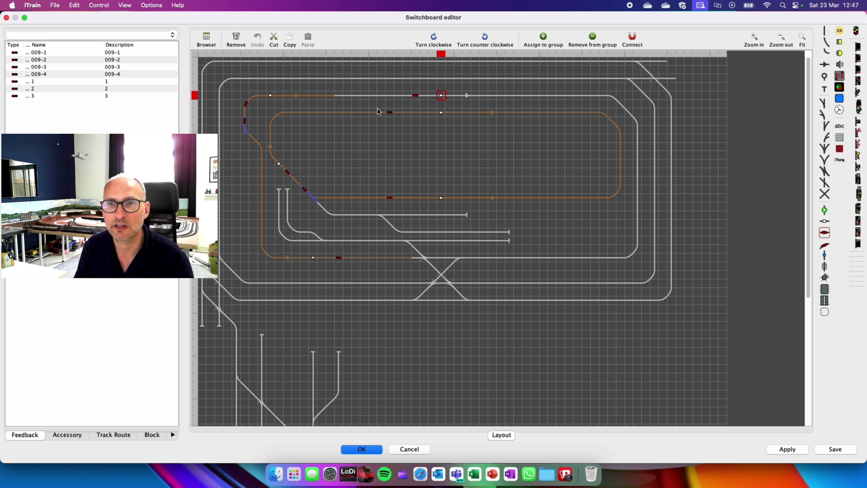
{"action": "left_click", "coordinate": [342, 99]}
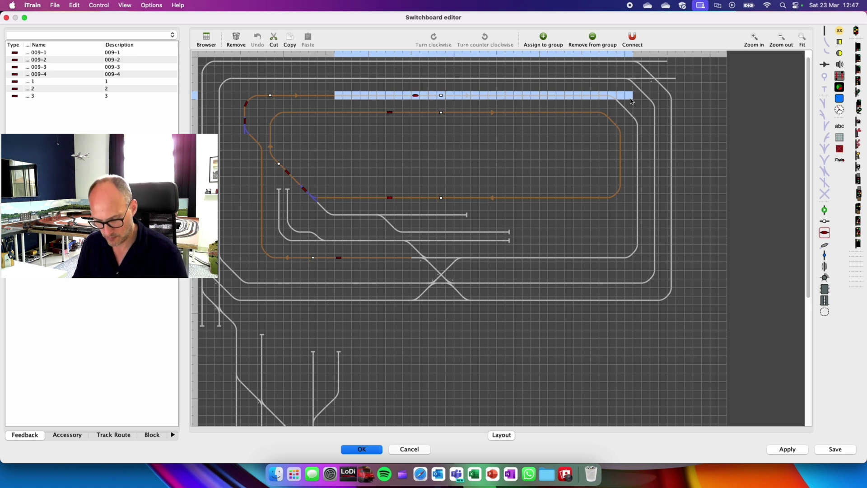
{"action": "left_click_drag", "start_coordinate": [614, 100], "coordinate": [640, 126]}
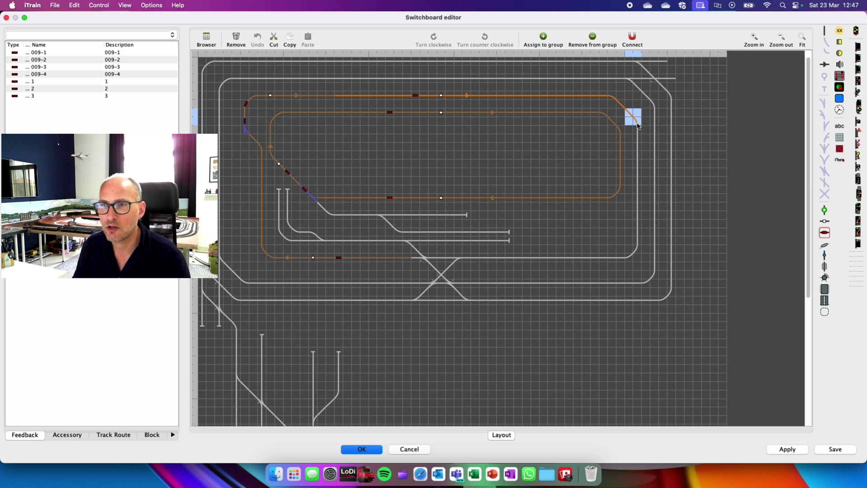
{"action": "left_click_drag", "start_coordinate": [638, 126], "coordinate": [639, 131]}
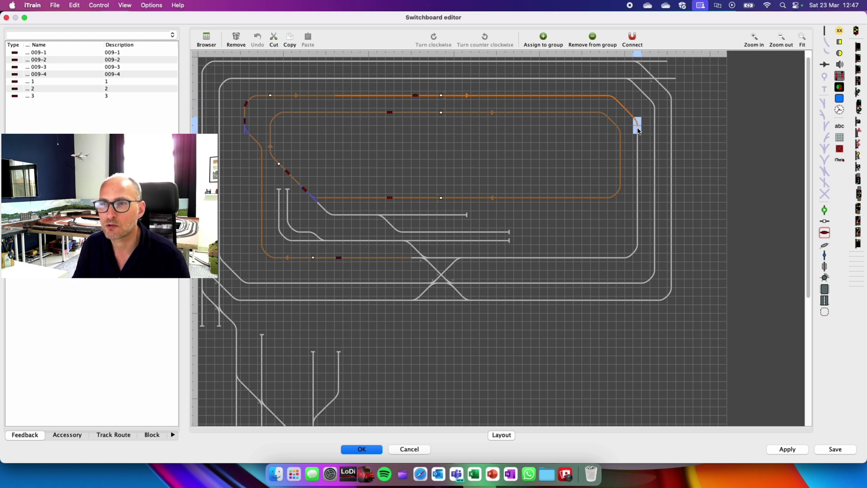
{"action": "left_click", "coordinate": [565, 151]}
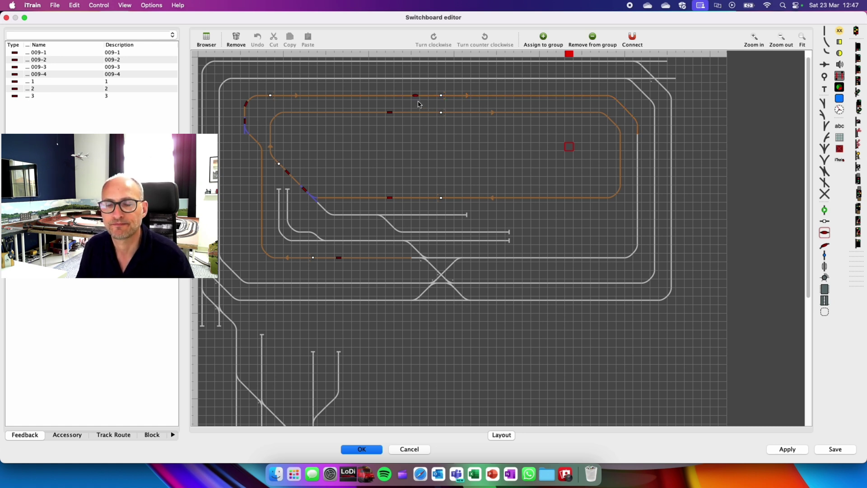
- Name the new feedback 4 and make it a 247 cm occupancy sensor at address 6.3
{"action": "double_click", "coordinate": [415, 95]}
{"action": "left_click", "coordinate": [414, 129]}
{"action": "type", "text": "4"}
{"action": "key", "text": "Tab"}
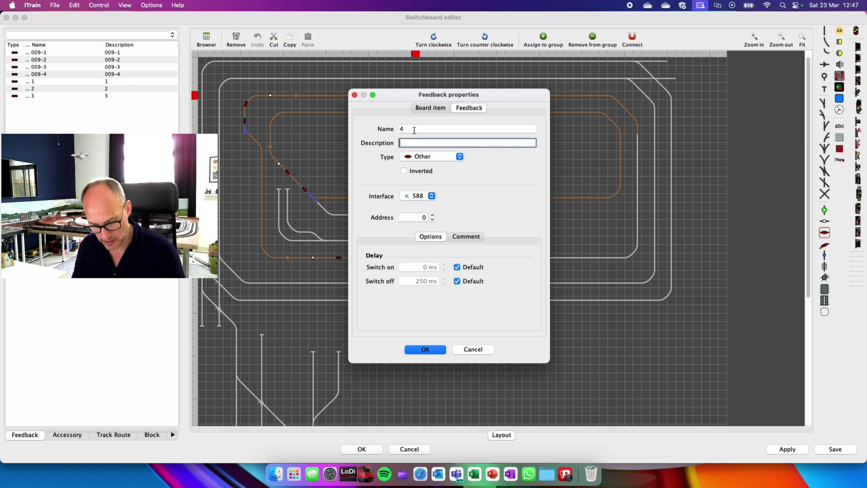
{"action": "left_click", "coordinate": [416, 158]}
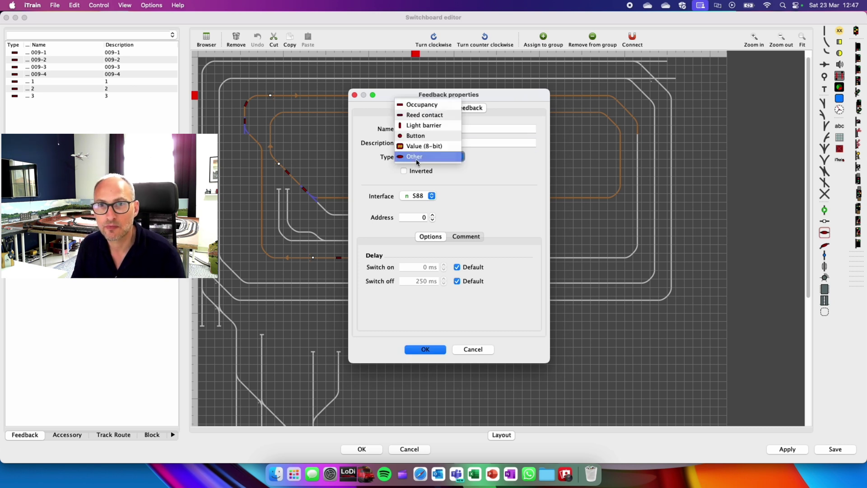
{"action": "left_click", "coordinate": [421, 108]}
{"action": "left_click", "coordinate": [506, 157]}
{"action": "double_click", "coordinate": [519, 157]}
{"action": "type", "text": "247"}
{"action": "key", "text": "Tab"}
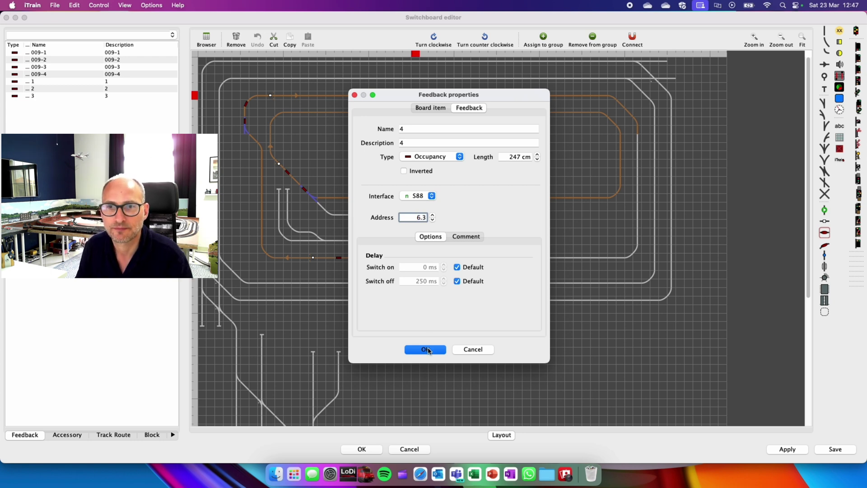
{"action": "left_click", "coordinate": [426, 349]}
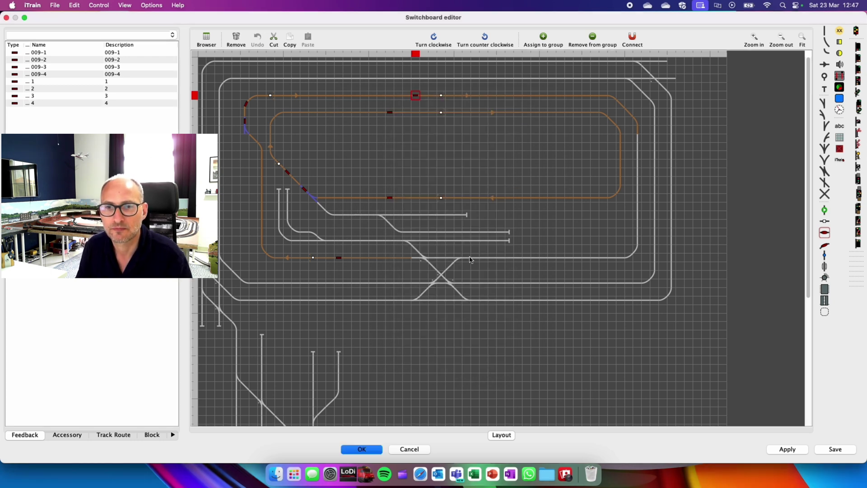
- Name the top-straight block 4 and set it to uni-directional free track, auto-filling the rest
{"action": "left_click", "coordinate": [443, 96]}
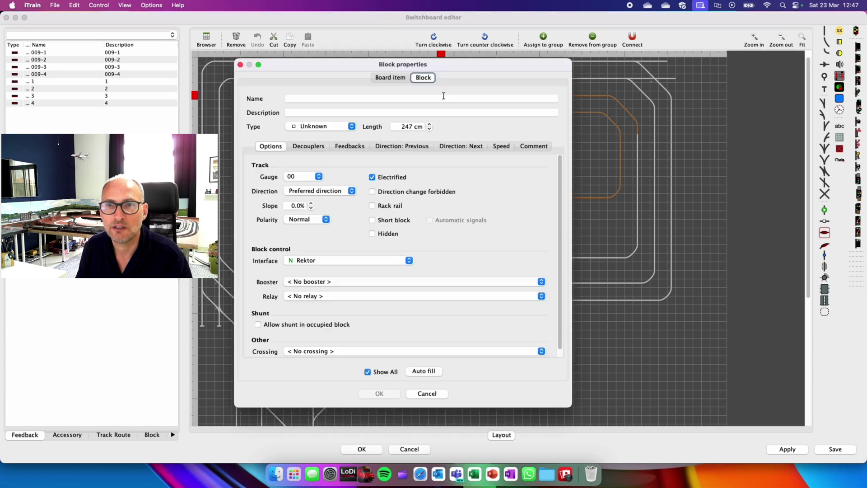
{"action": "left_click", "coordinate": [351, 99]}
{"action": "type", "text": "4"}
{"action": "key", "text": "Tab"}
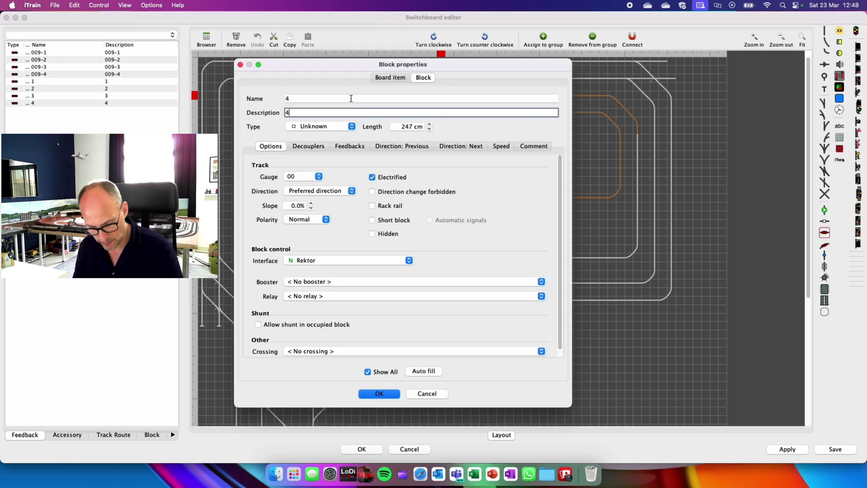
{"action": "left_click", "coordinate": [326, 127]}
{"action": "left_click", "coordinate": [325, 128]}
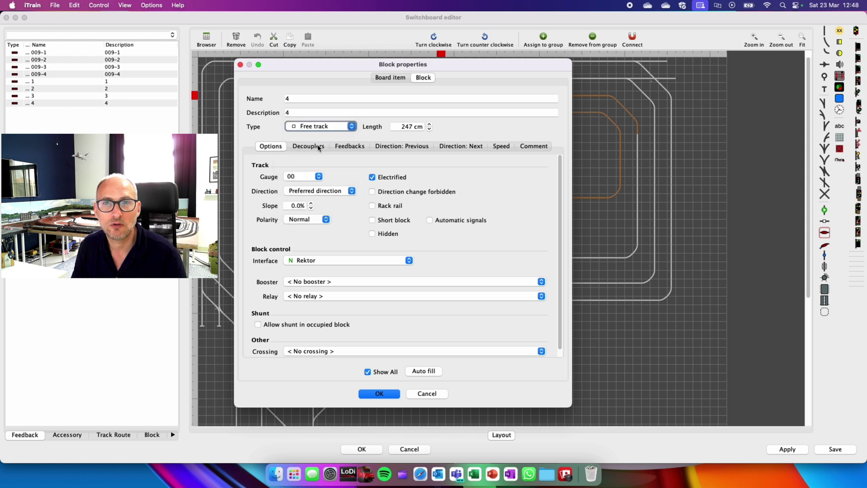
{"action": "left_click", "coordinate": [316, 190]}
{"action": "left_click", "coordinate": [315, 182]}
{"action": "left_click", "coordinate": [416, 371]}
{"action": "left_click", "coordinate": [379, 393]}
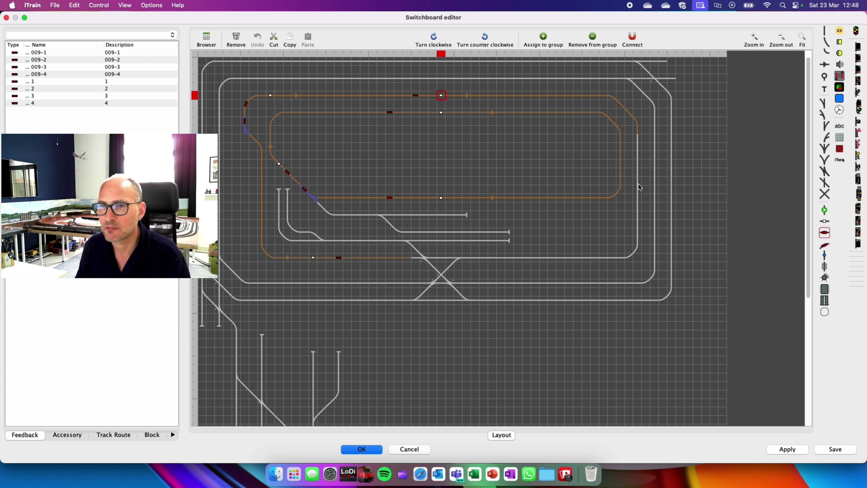
- Place a feedback sensor and a block marker on the right-hand straight
{"action": "left_click", "coordinate": [827, 65]}
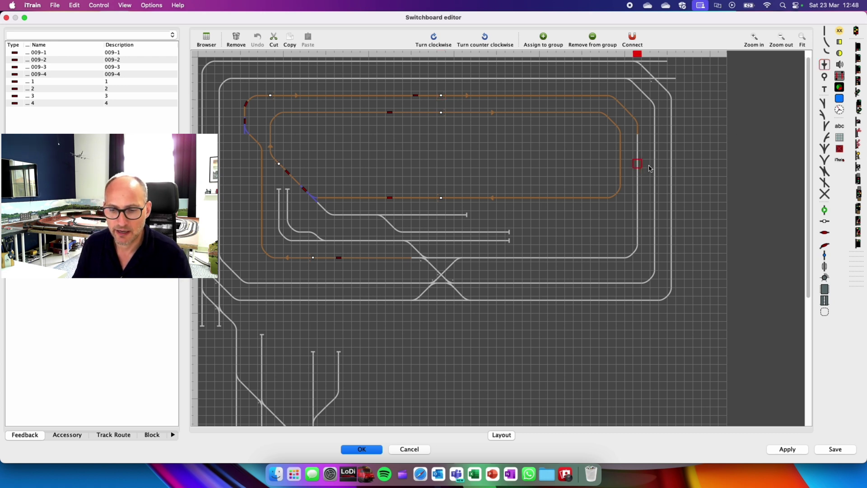
{"action": "left_click", "coordinate": [824, 233]}
{"action": "left_click", "coordinate": [639, 193]}
{"action": "left_click", "coordinate": [824, 222]}
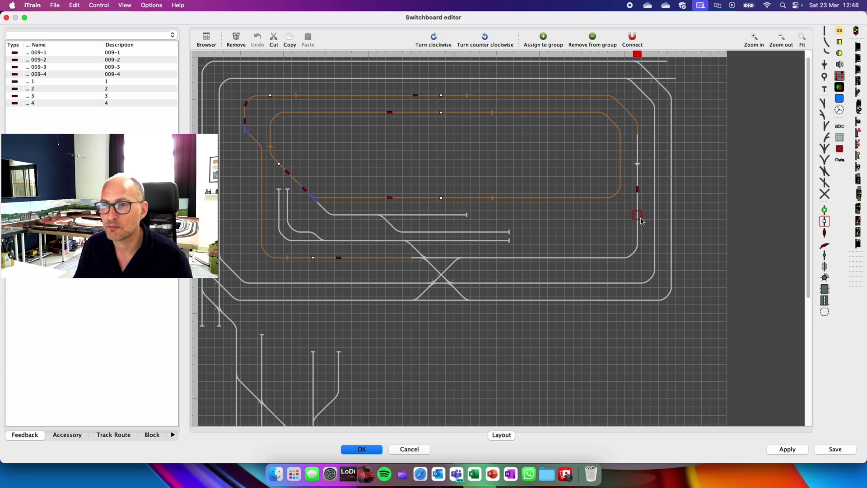
{"action": "left_click", "coordinate": [638, 137]}
- Select the right-hand and bottom straights to check the loop's outlined track
{"action": "left_click_drag", "start_coordinate": [636, 262], "coordinate": [636, 262]}
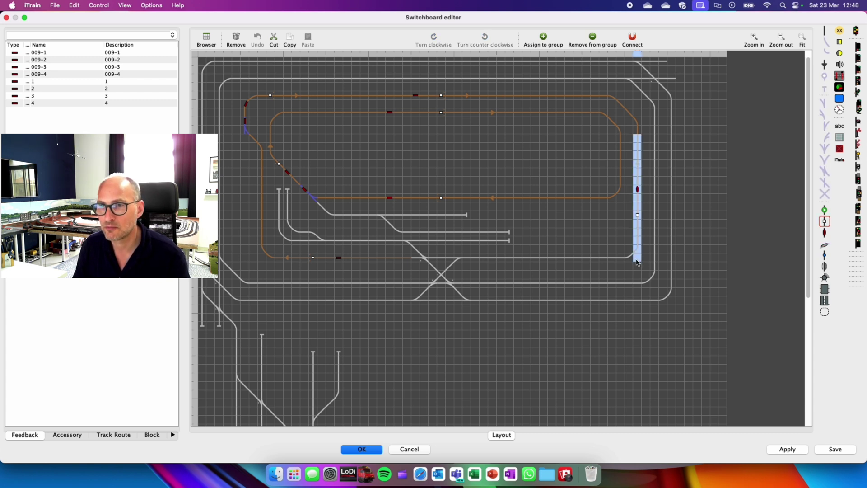
{"action": "left_click", "coordinate": [637, 261]}
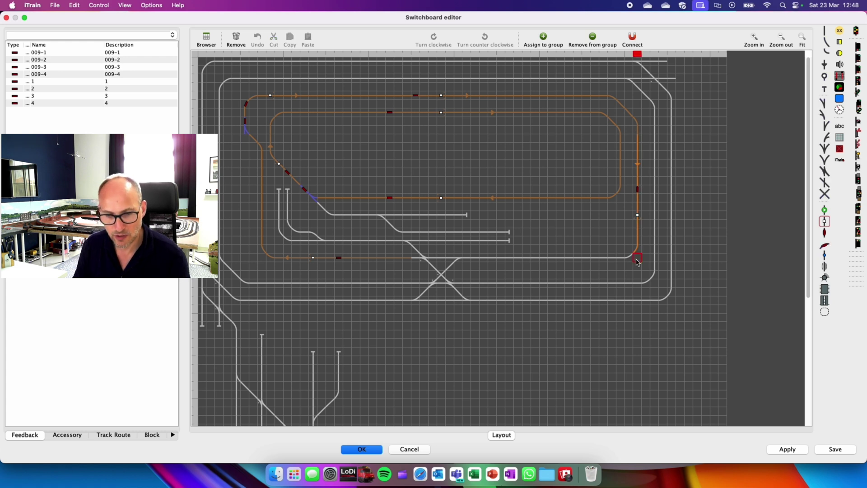
{"action": "left_click", "coordinate": [476, 261], "text": "shift"}
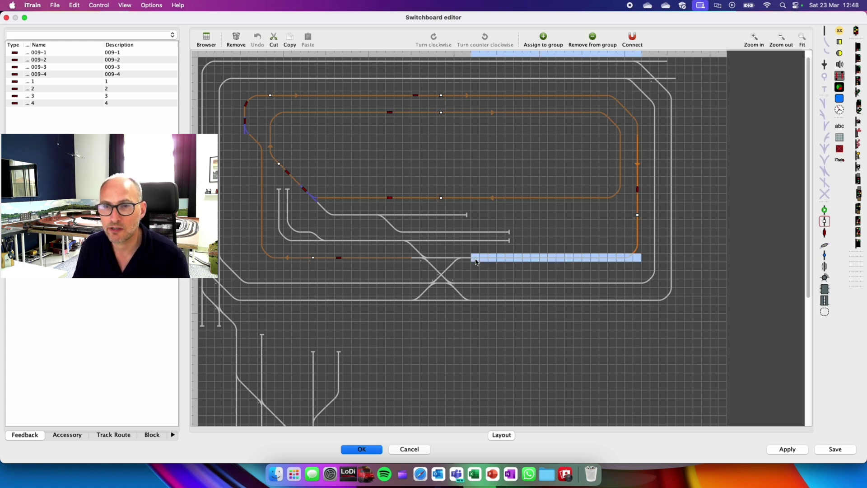
{"action": "left_click", "coordinate": [637, 253]}
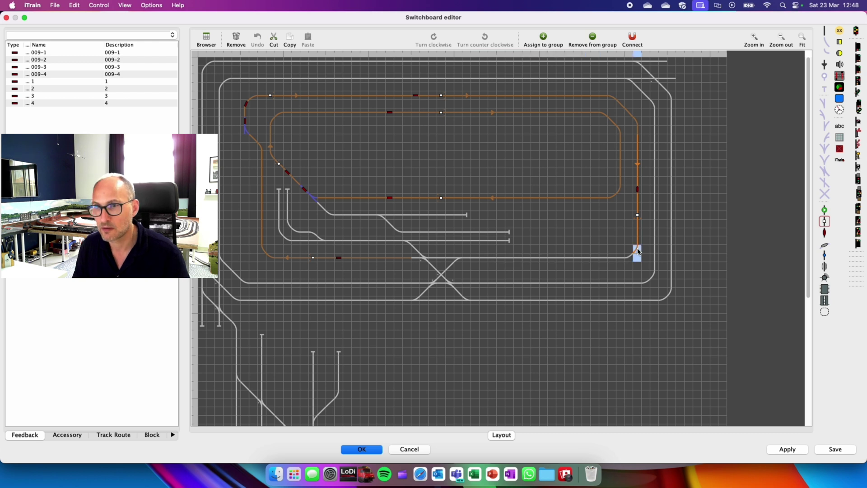
{"action": "left_click_drag", "start_coordinate": [638, 253], "coordinate": [477, 261]}
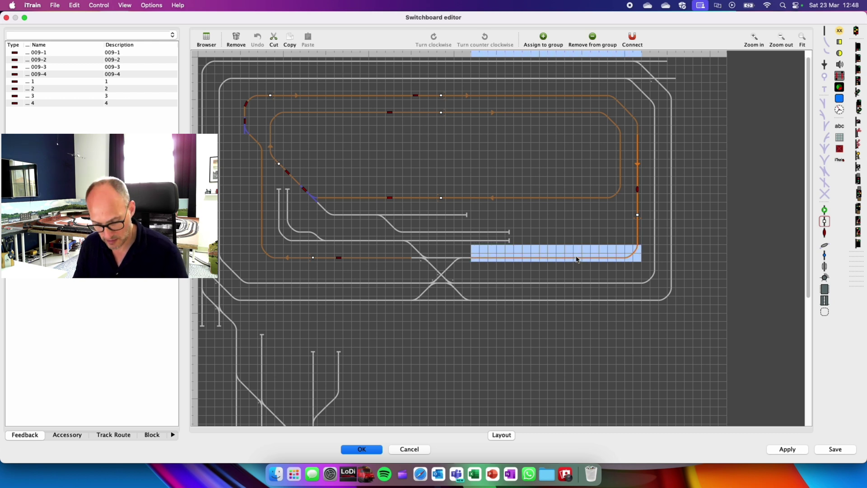
{"action": "left_click", "coordinate": [603, 232]}
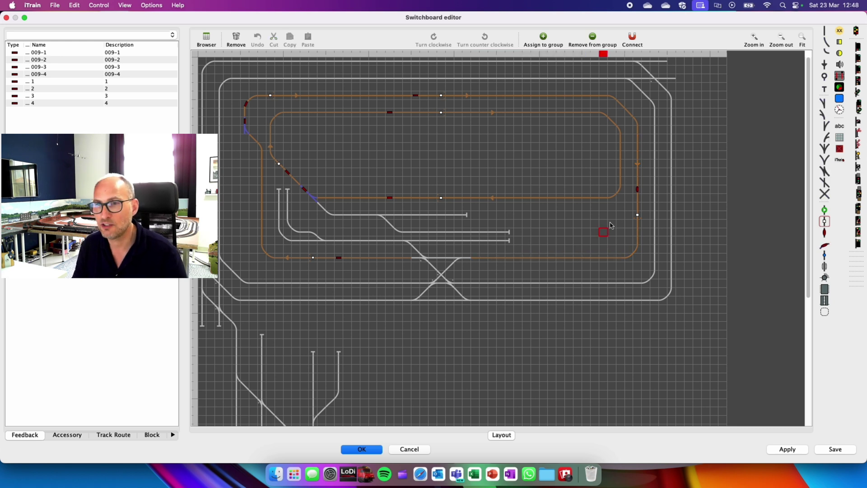
- Set feedback 5 as a 163 cm occupancy sensor at address 7.1
{"action": "double_click", "coordinate": [637, 190]}
{"action": "left_click", "coordinate": [483, 129]}
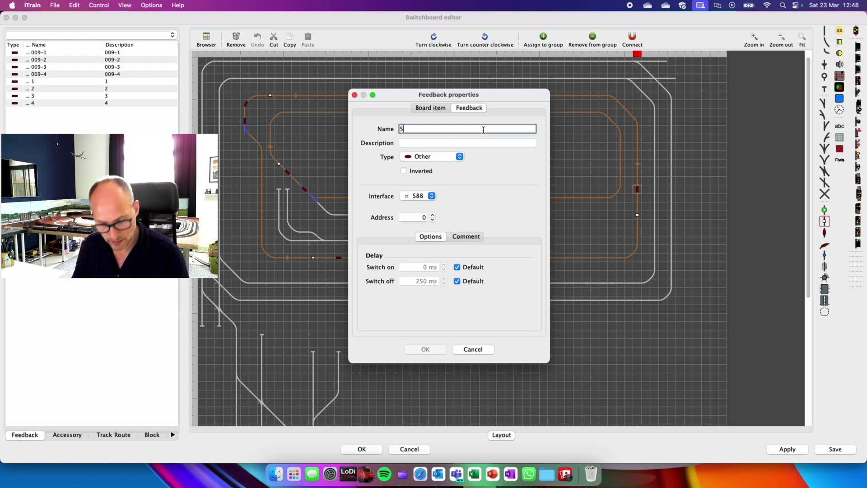
{"action": "key", "text": "Tab"}
{"action": "type", "text": "5"}
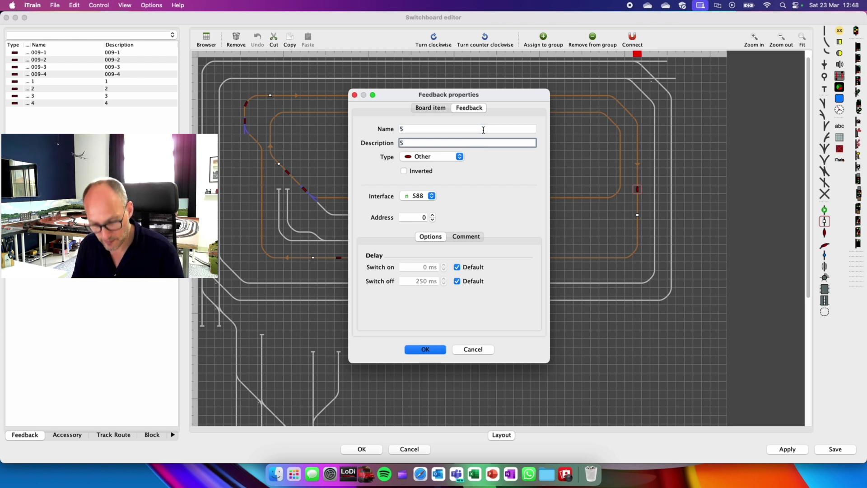
{"action": "left_click", "coordinate": [434, 158]}
{"action": "left_click", "coordinate": [431, 105]}
{"action": "left_click", "coordinate": [508, 158]}
{"action": "double_click", "coordinate": [508, 159]}
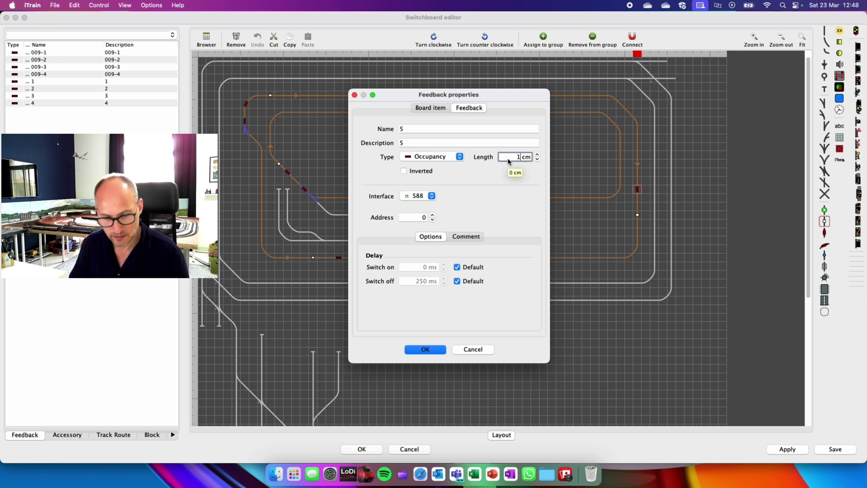
{"action": "type", "text": "163"}
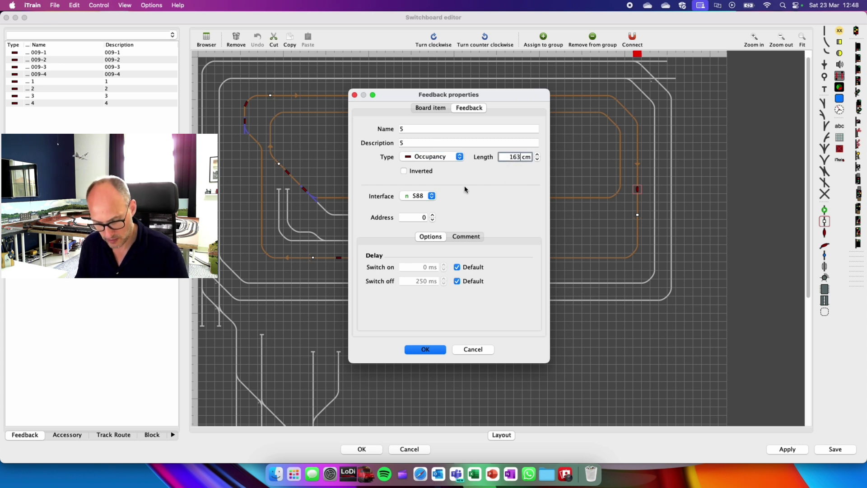
{"action": "left_click", "coordinate": [423, 218]}
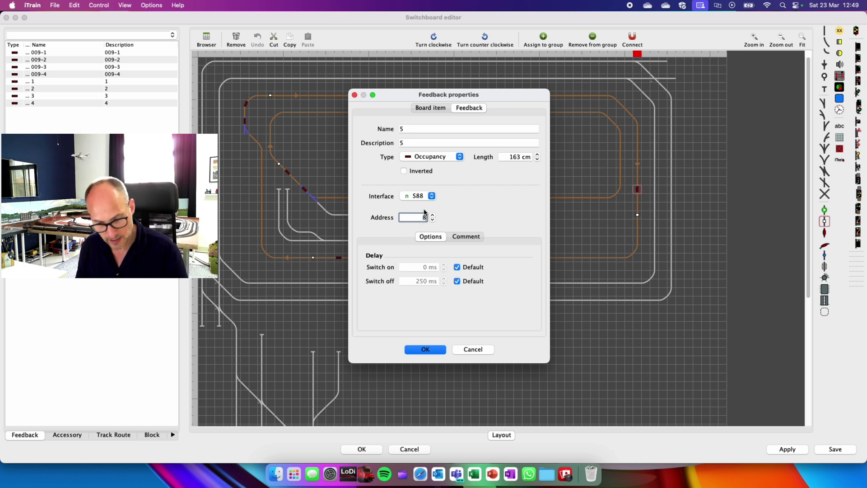
{"action": "type", "text": "7.1"}
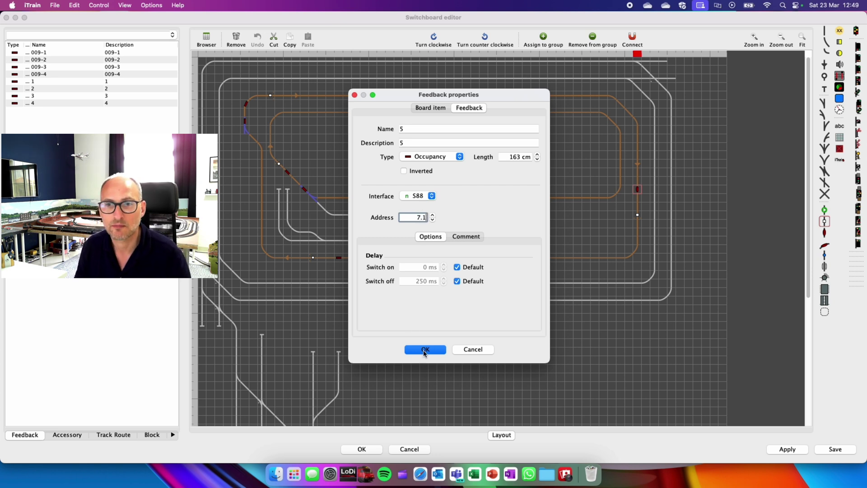
{"action": "left_click", "coordinate": [424, 349]}
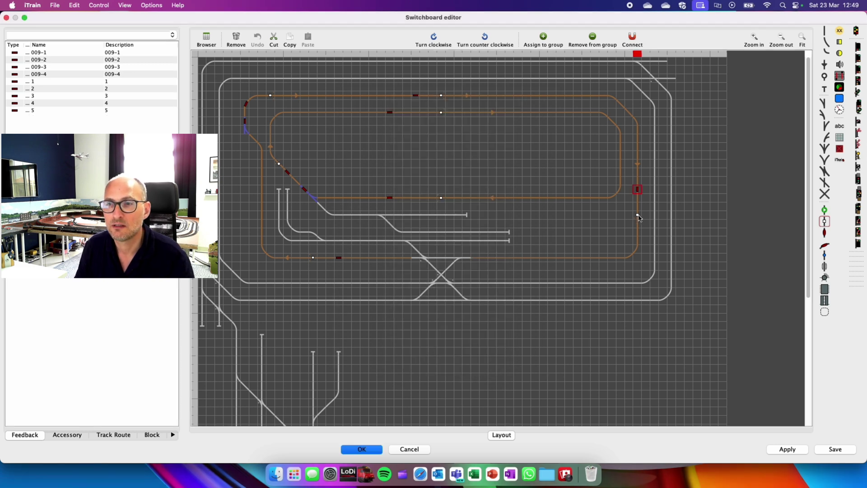
- Name the right-hand block 5 and make it a uni-directional free track
{"action": "double_click", "coordinate": [637, 216]}
{"action": "left_click", "coordinate": [388, 98]}
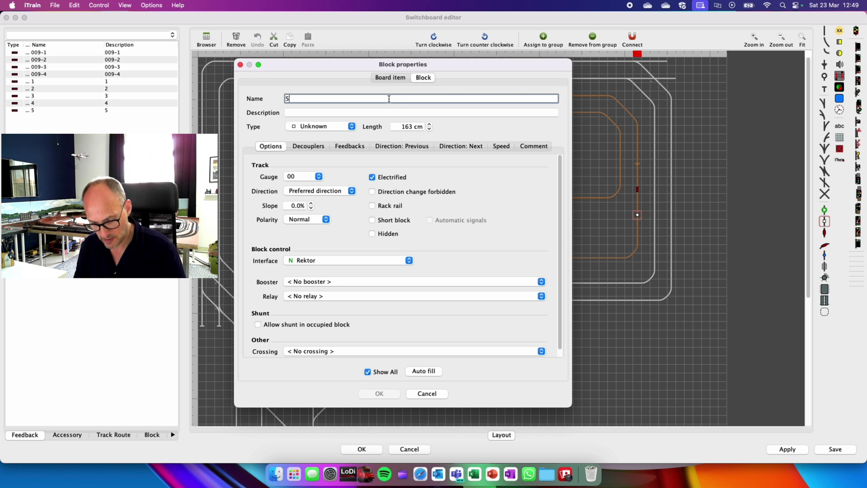
{"action": "key", "text": "Tab"}
{"action": "type", "text": "5"}
{"action": "left_click", "coordinate": [323, 126]}
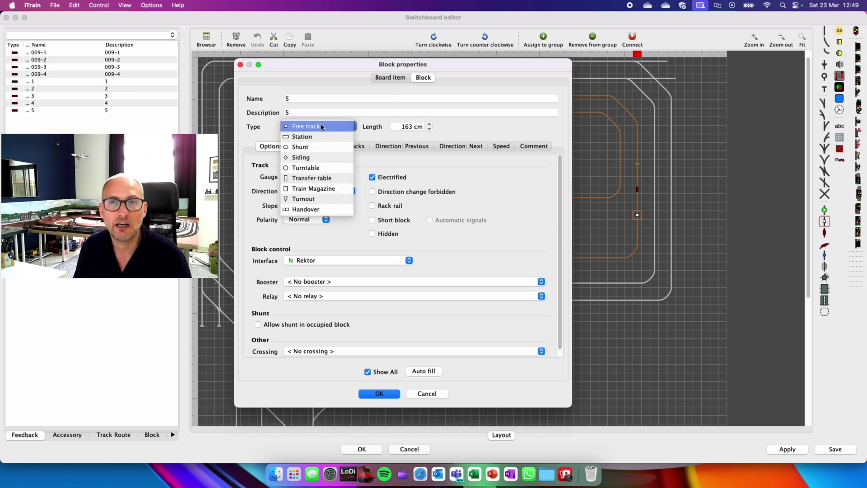
{"action": "key", "text": "Down"}
{"action": "key", "text": "Return"}
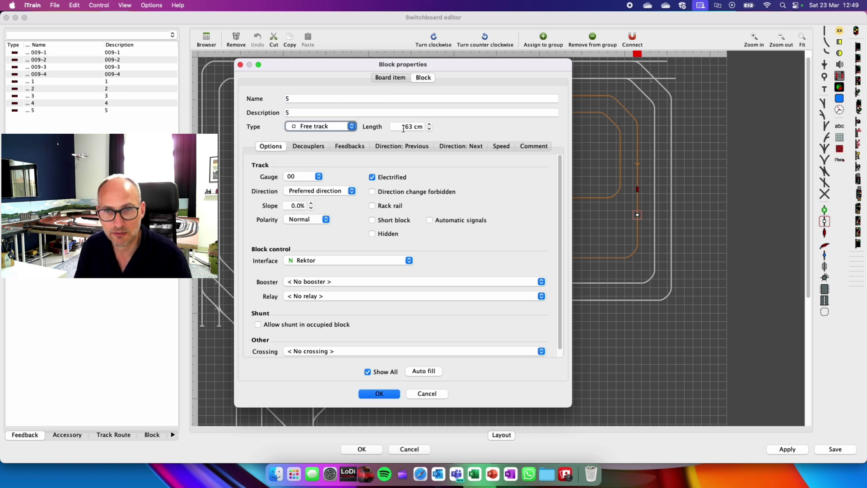
{"action": "left_click", "coordinate": [316, 190]}
{"action": "left_click", "coordinate": [318, 182]}
{"action": "left_click", "coordinate": [386, 394]}
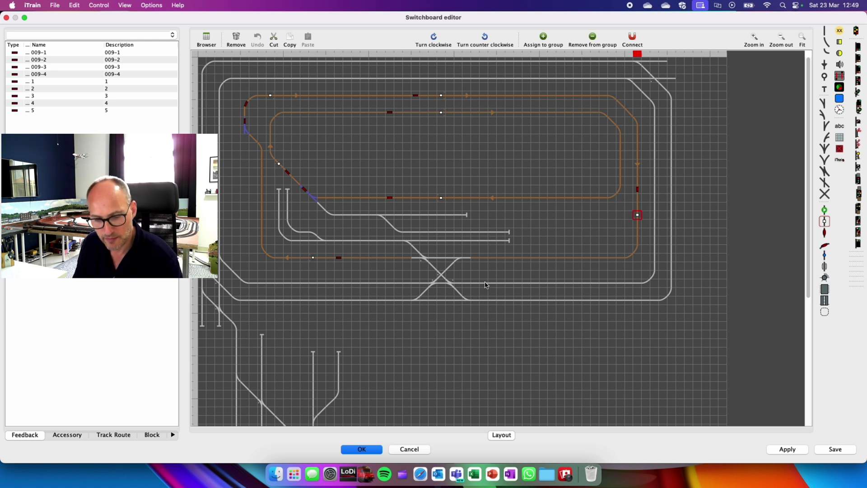
- Select the short track piece just right of the crossover
{"action": "left_click", "coordinate": [467, 262]}
{"action": "left_click", "coordinate": [416, 265]}
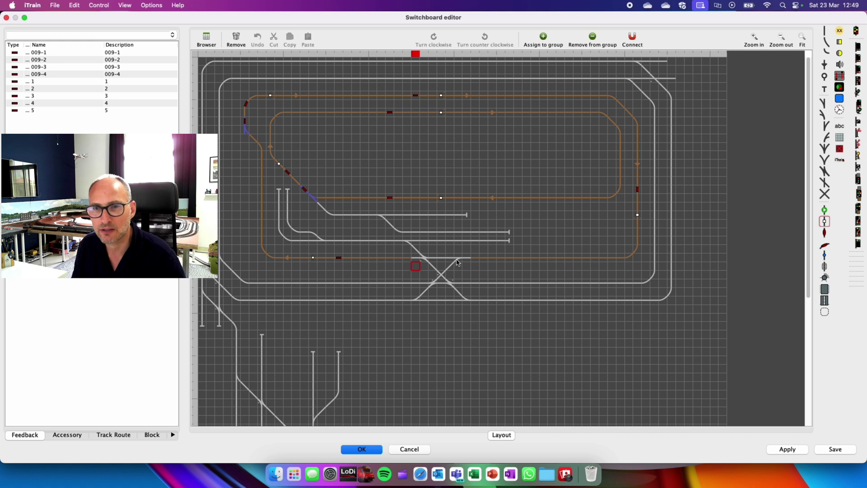
{"action": "left_click_drag", "start_coordinate": [457, 262], "coordinate": [464, 262]}
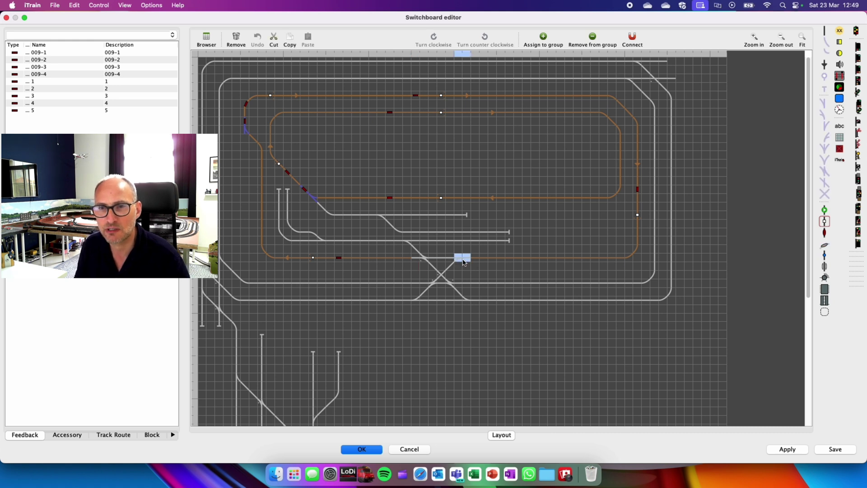
{"action": "left_click", "coordinate": [465, 266]}
{"action": "left_click", "coordinate": [465, 262]}
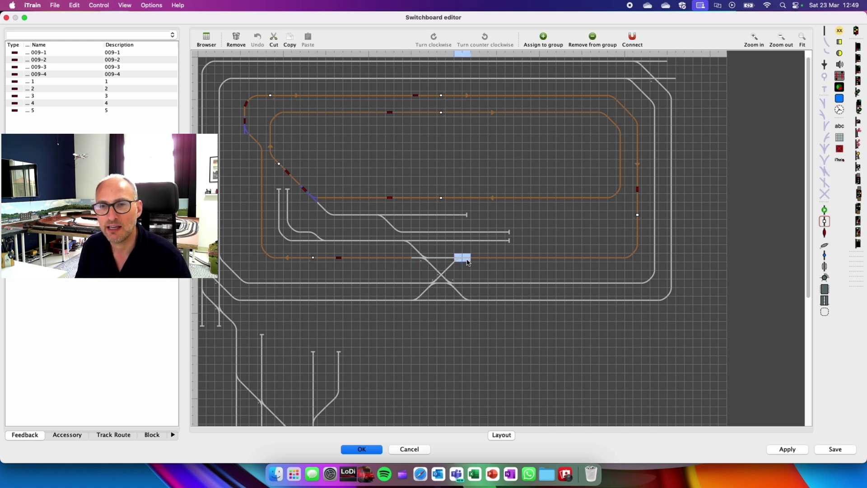
{"action": "left_click", "coordinate": [466, 267]}
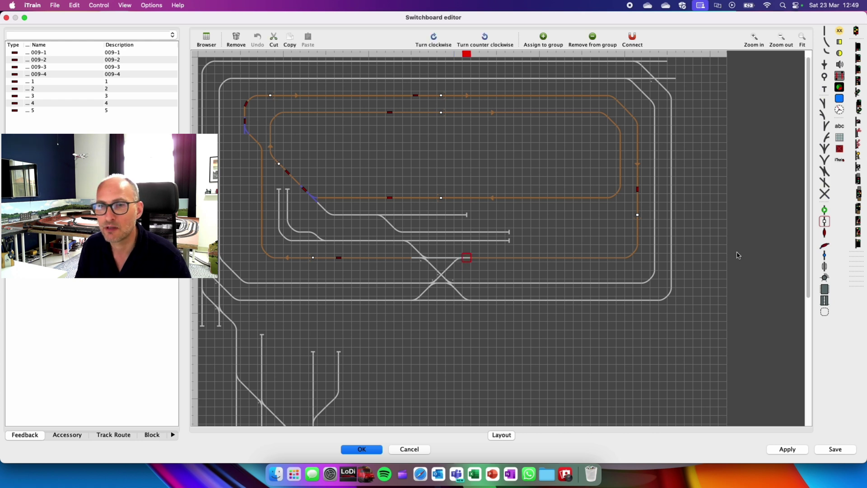
- Place a feedback sensor right of the crossover and open its properties
{"action": "left_click", "coordinate": [824, 232]}
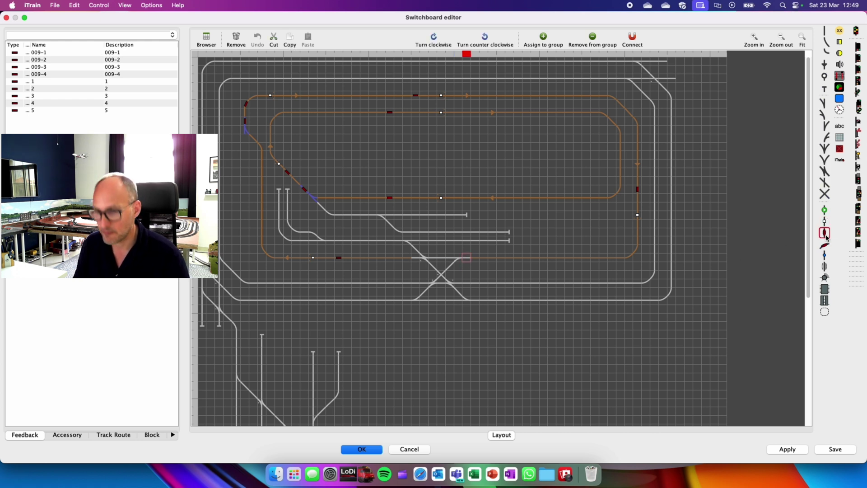
{"action": "left_click", "coordinate": [459, 260]}
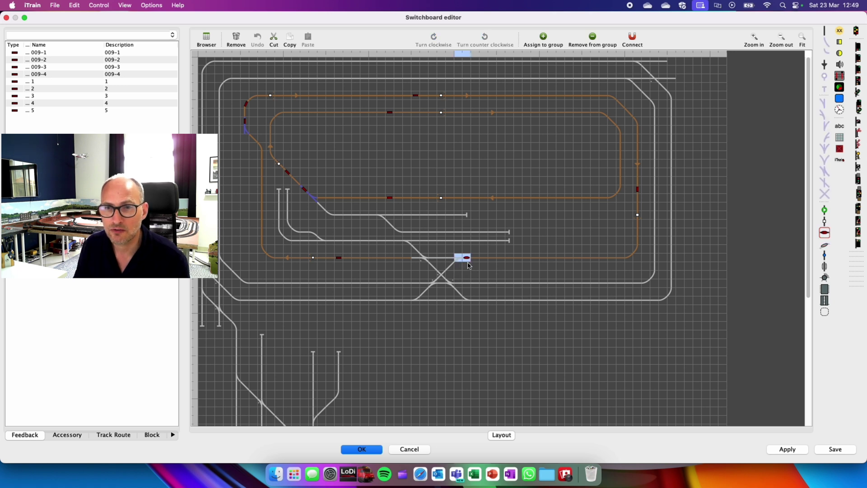
{"action": "left_click", "coordinate": [490, 274]}
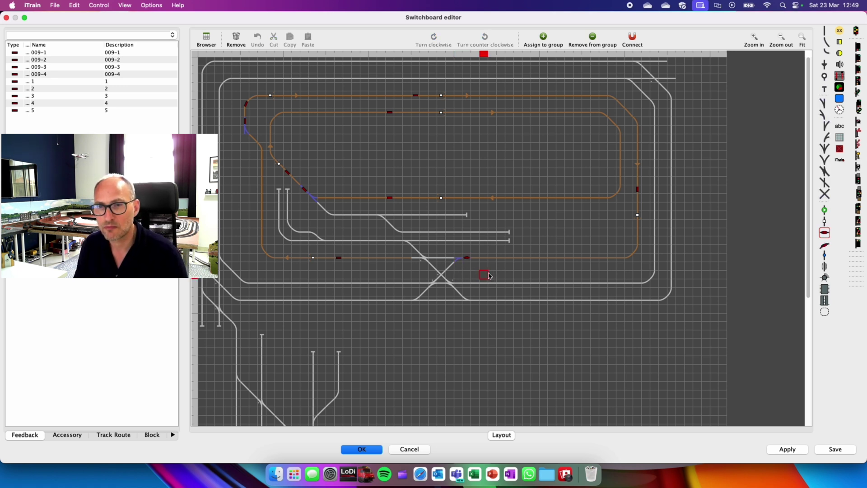
{"action": "left_click", "coordinate": [463, 258]}
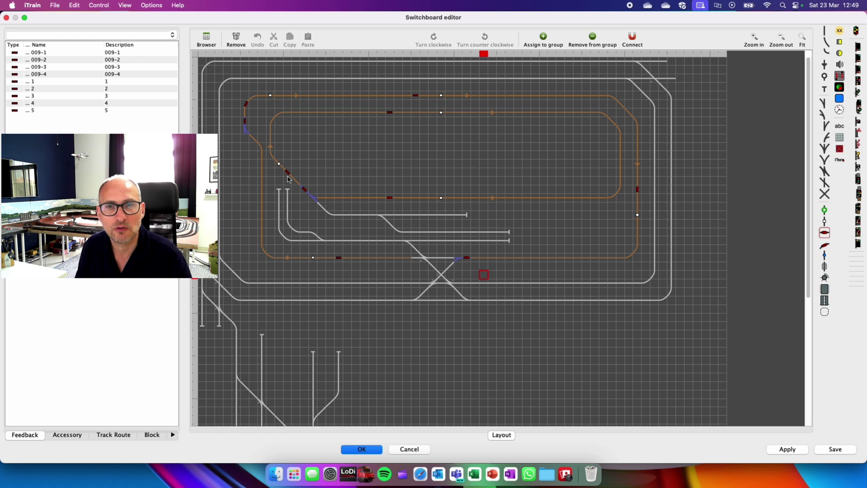
{"action": "double_click", "coordinate": [466, 259]}
{"action": "left_click", "coordinate": [421, 129]}
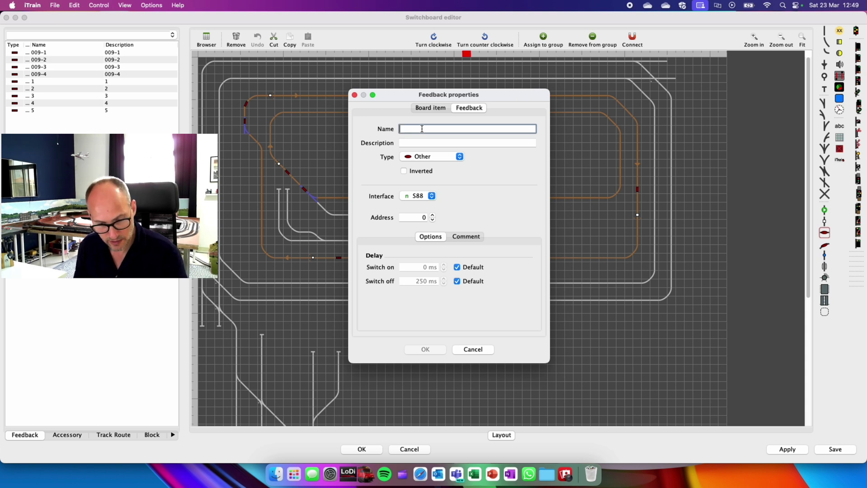
- Name the sensor 6 and make it a 21.5 cm occupancy sensor at address 8.5
{"action": "key", "text": "BackSpace"}
{"action": "type", "text": "6"}
{"action": "key", "text": "Tab"}
{"action": "type", "text": "6"}
{"action": "left_click", "coordinate": [432, 156]}
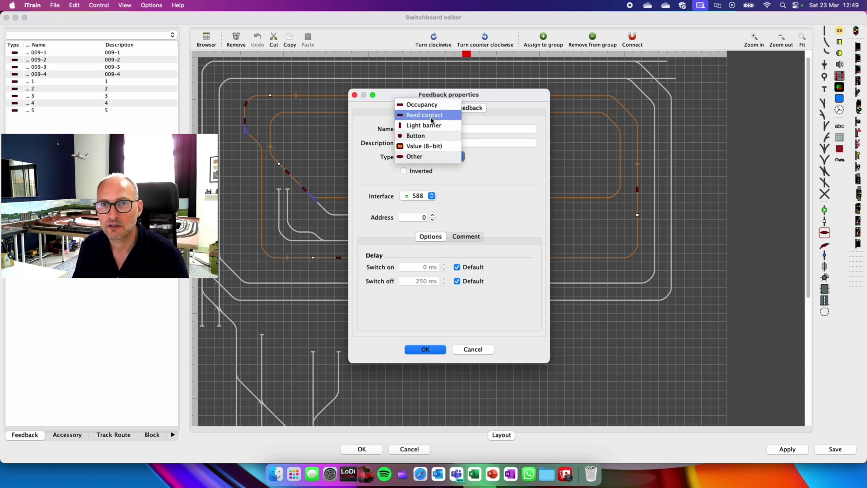
{"action": "left_click", "coordinate": [431, 103]}
{"action": "left_click", "coordinate": [508, 157]}
{"action": "type", "text": "21.5"}
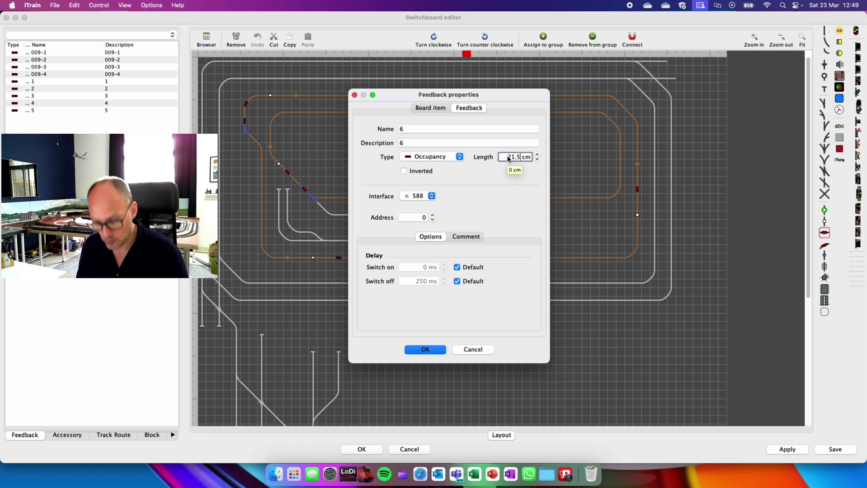
{"action": "left_click", "coordinate": [420, 217]}
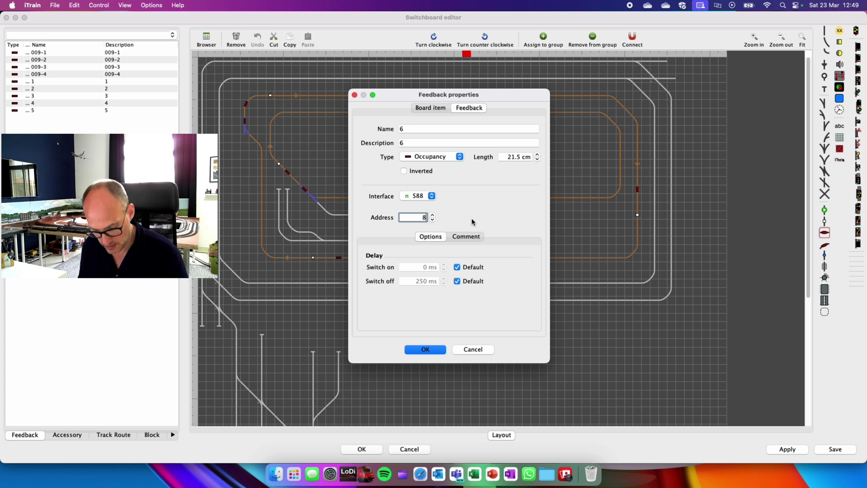
{"action": "type", "text": "8.5"}
{"action": "left_click", "coordinate": [414, 352]}
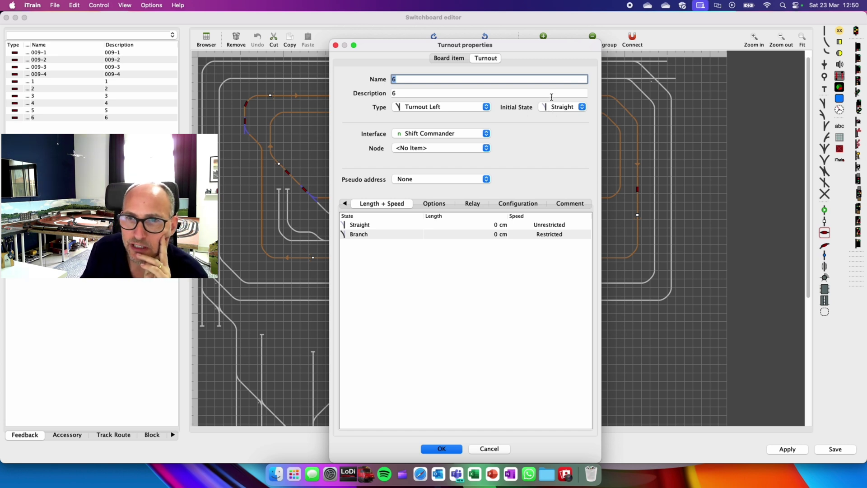
- Leave turnout 6 with no node (<No Item>) and confirm its properties
{"action": "left_click", "coordinate": [419, 149]}
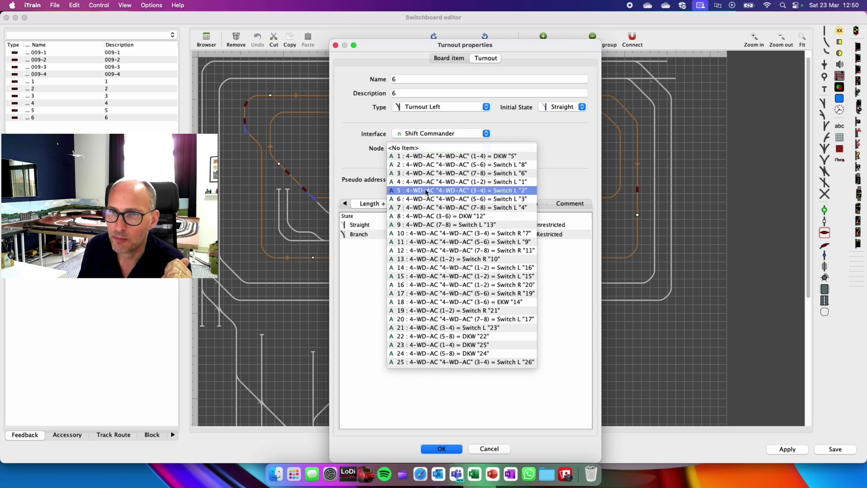
{"action": "left_click", "coordinate": [424, 148]}
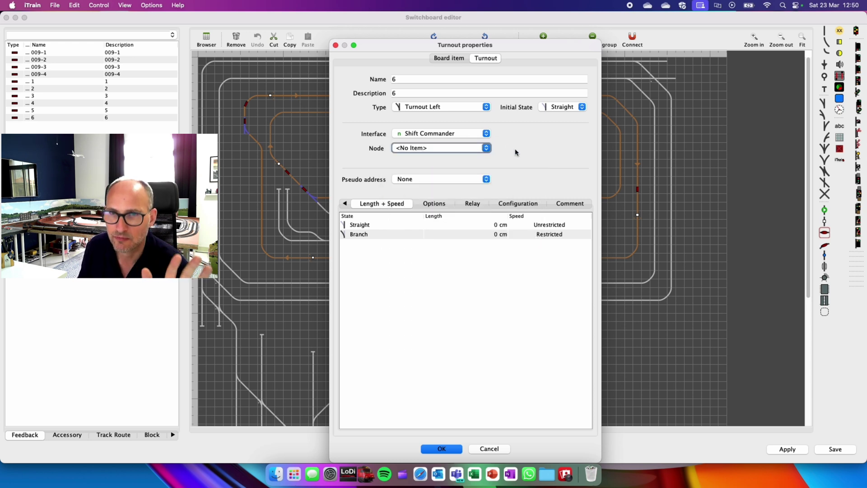
{"action": "left_click", "coordinate": [451, 449]}
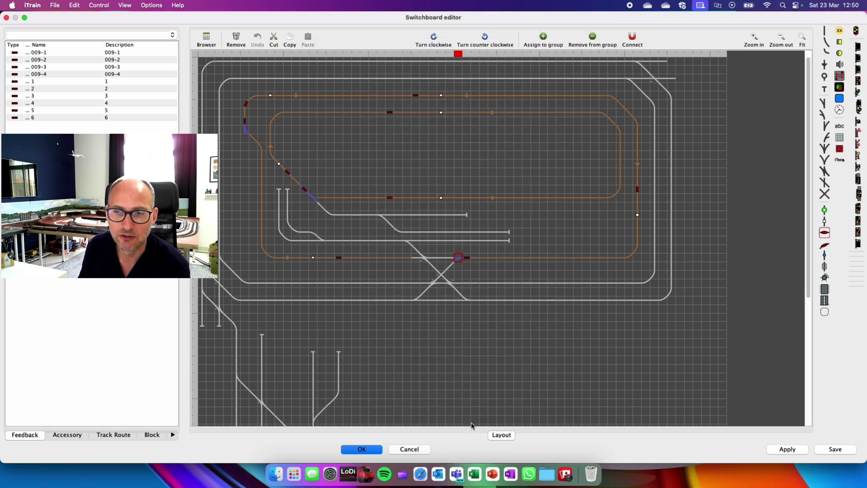
- Add a feedback sensor and block marker on the lower track cell left of the turnout
{"action": "left_click", "coordinate": [436, 260]}
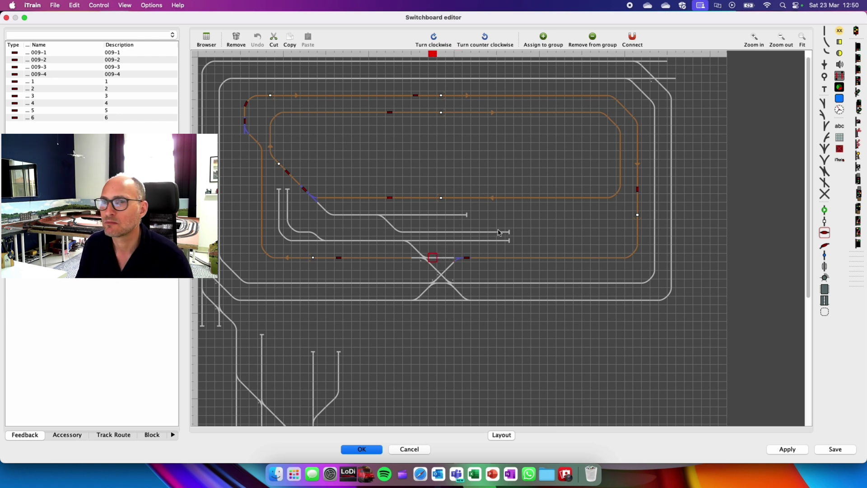
{"action": "key", "text": "Right"}
{"action": "left_click", "coordinate": [825, 66]}
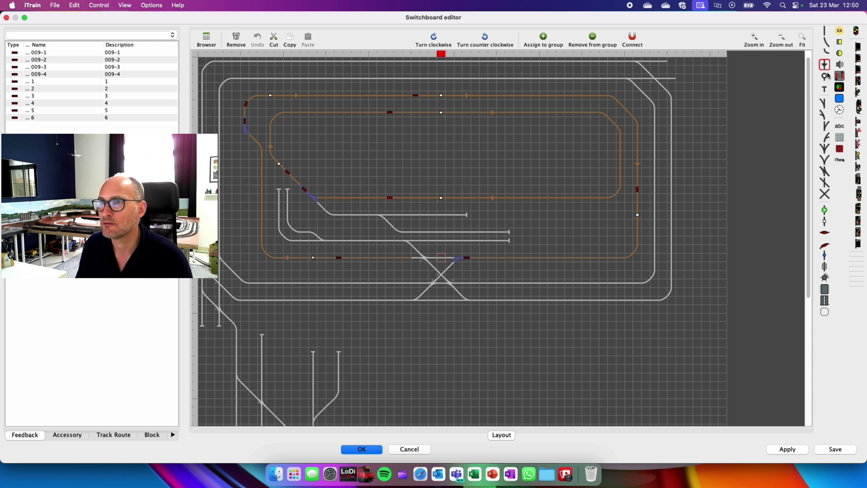
{"action": "key", "text": "r"}
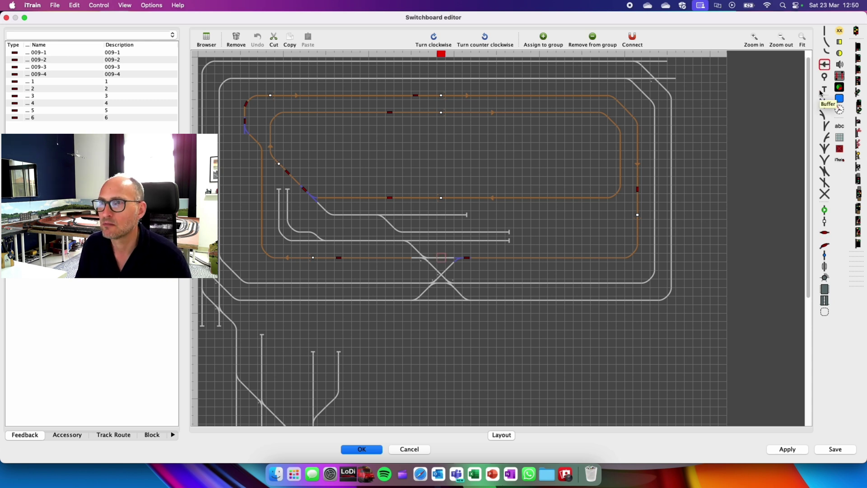
{"action": "left_click", "coordinate": [432, 260]}
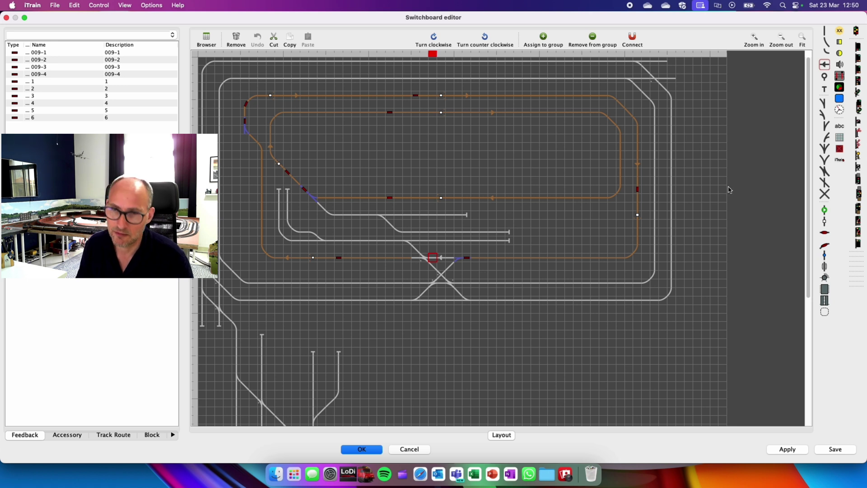
{"action": "left_click", "coordinate": [826, 234]}
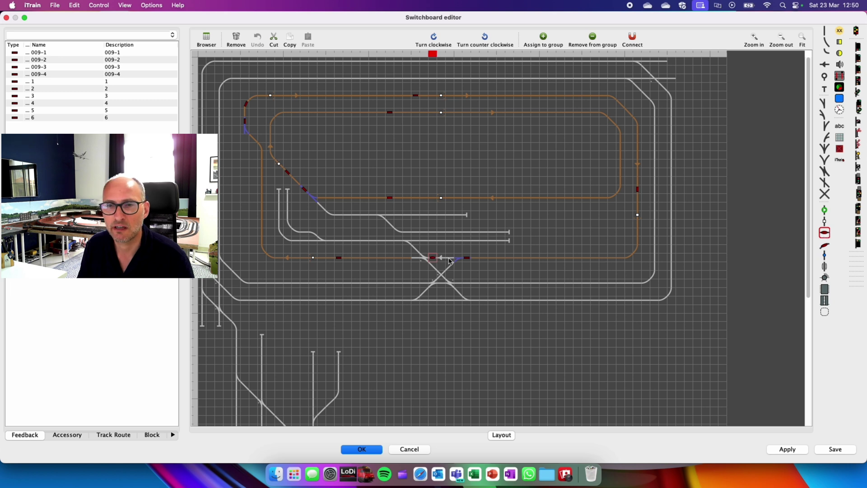
{"action": "left_click", "coordinate": [825, 222]}
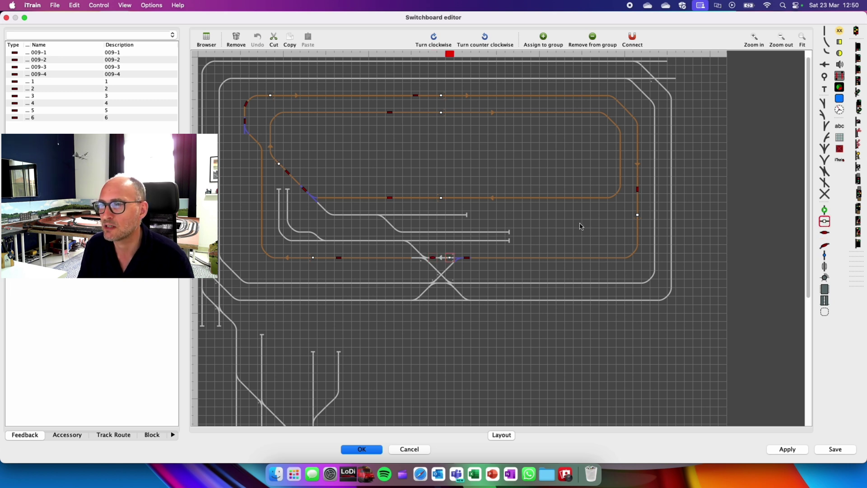
{"action": "left_click_drag", "start_coordinate": [429, 257], "coordinate": [447, 261]}
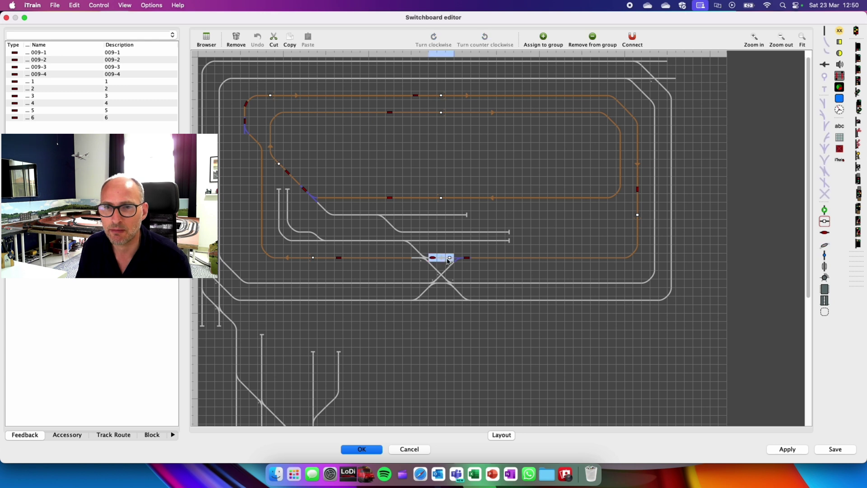
{"action": "left_click", "coordinate": [560, 228]}
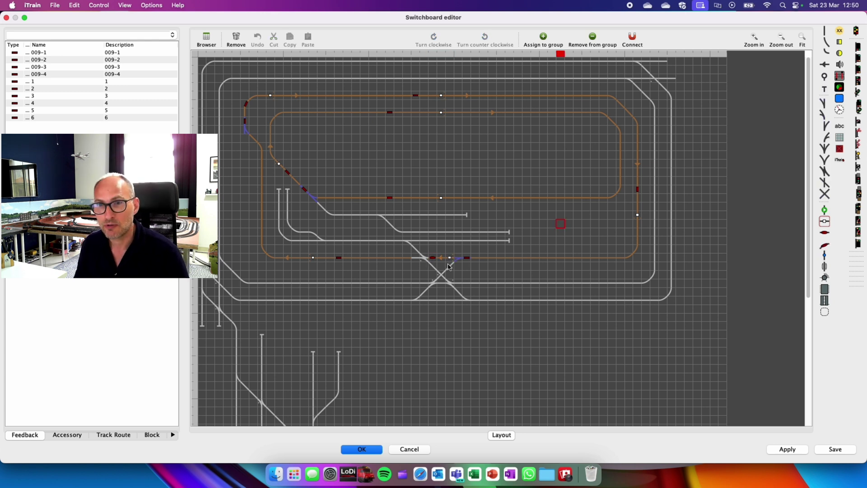
- Name the new feedback 7 and make it a 16 cm occupancy sensor at address 8.4
{"action": "double_click", "coordinate": [432, 258]}
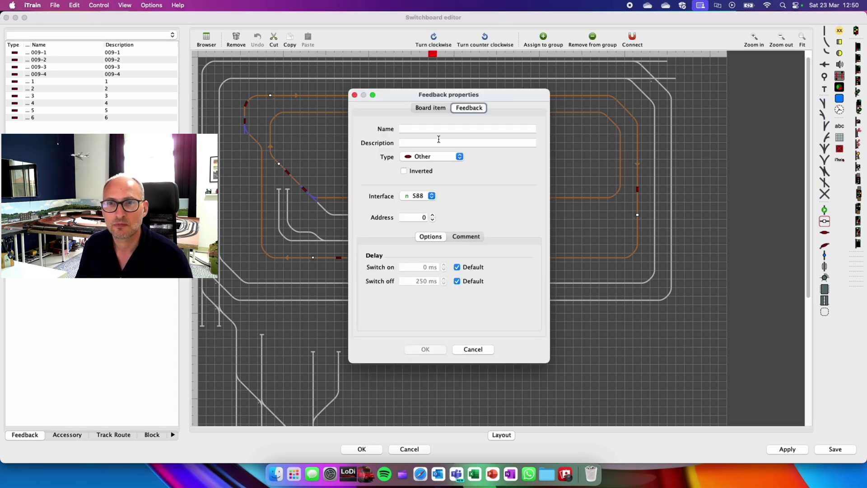
{"action": "left_click", "coordinate": [440, 129]}
{"action": "type", "text": "7"}
{"action": "key", "text": "Tab"}
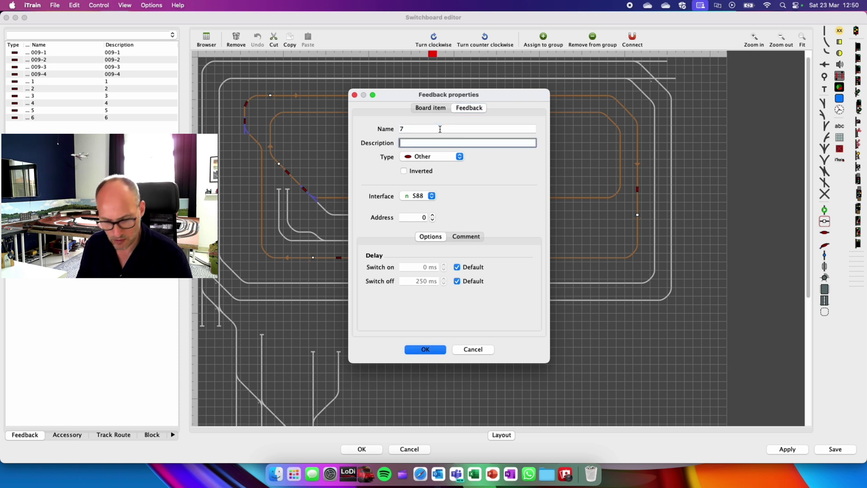
{"action": "type", "text": "7"}
{"action": "left_click", "coordinate": [428, 159]}
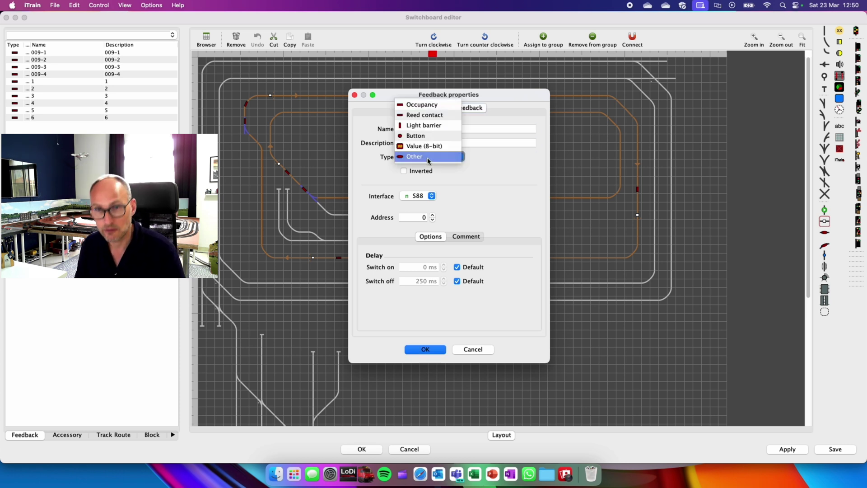
{"action": "left_click", "coordinate": [427, 105]}
{"action": "left_click", "coordinate": [510, 157]}
{"action": "double_click", "coordinate": [510, 157]}
{"action": "type", "text": "16"}
{"action": "double_click", "coordinate": [424, 217]}
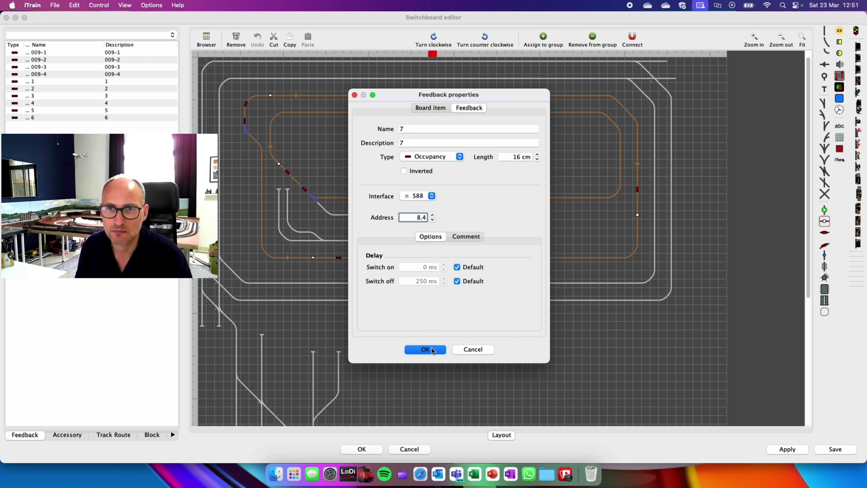
{"action": "left_click", "coordinate": [426, 349]}
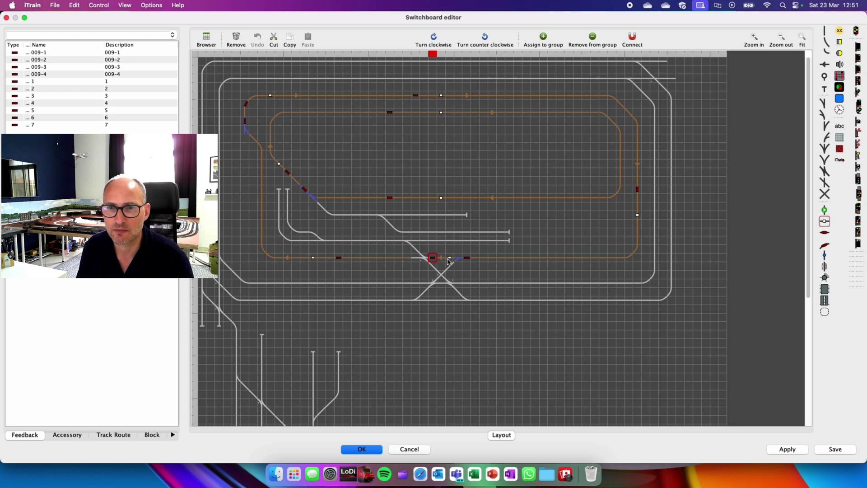
- Name the lower-loop block 7 and make it a uni-directional free-track short block
{"action": "left_click", "coordinate": [449, 259]}
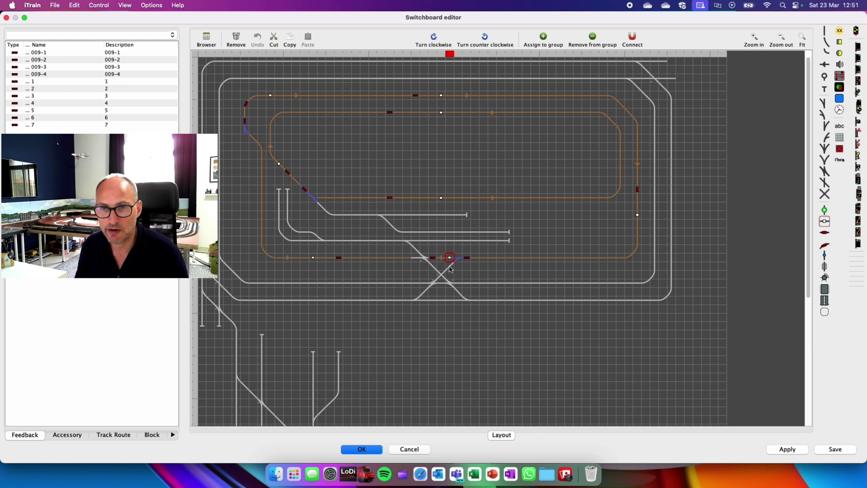
{"action": "double_click", "coordinate": [449, 260]}
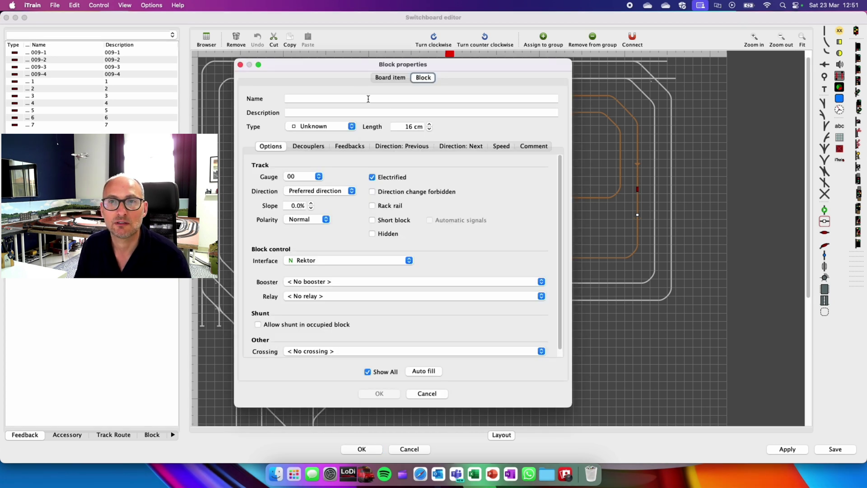
{"action": "left_click", "coordinate": [368, 98]}
{"action": "type", "text": "7"}
{"action": "key", "text": "Tab"}
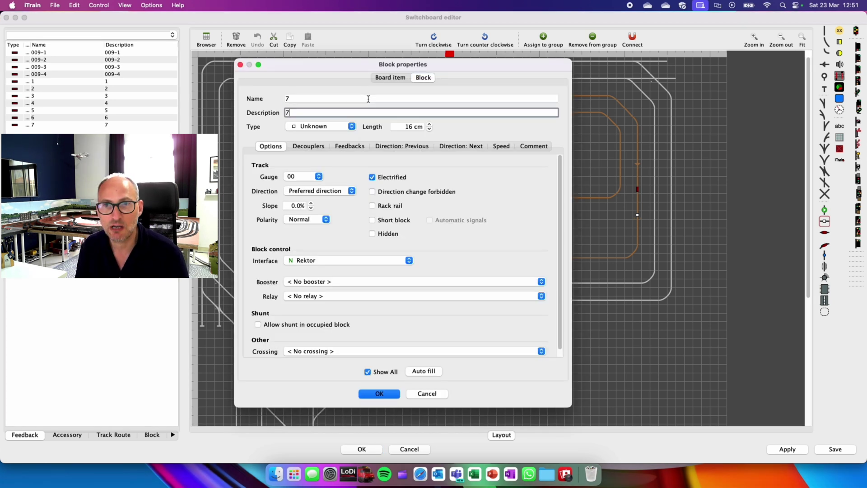
{"action": "left_click", "coordinate": [325, 127]}
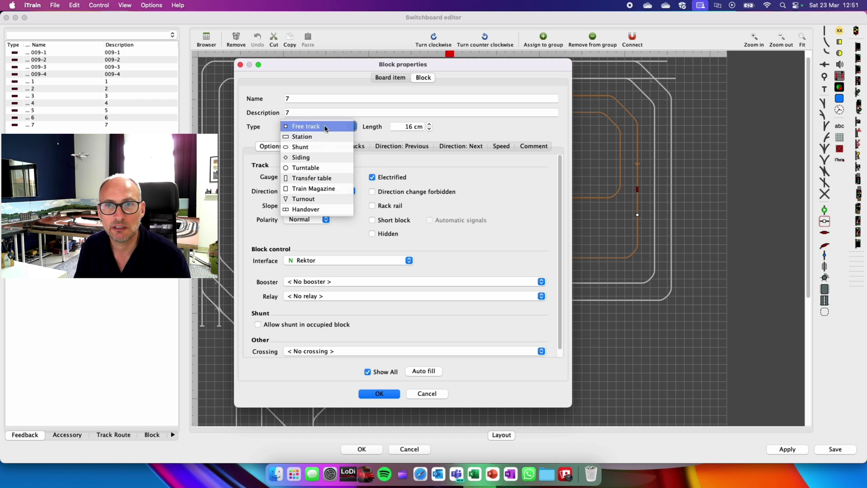
{"action": "left_click", "coordinate": [320, 119]}
{"action": "left_click", "coordinate": [373, 221]}
{"action": "left_click", "coordinate": [337, 191]}
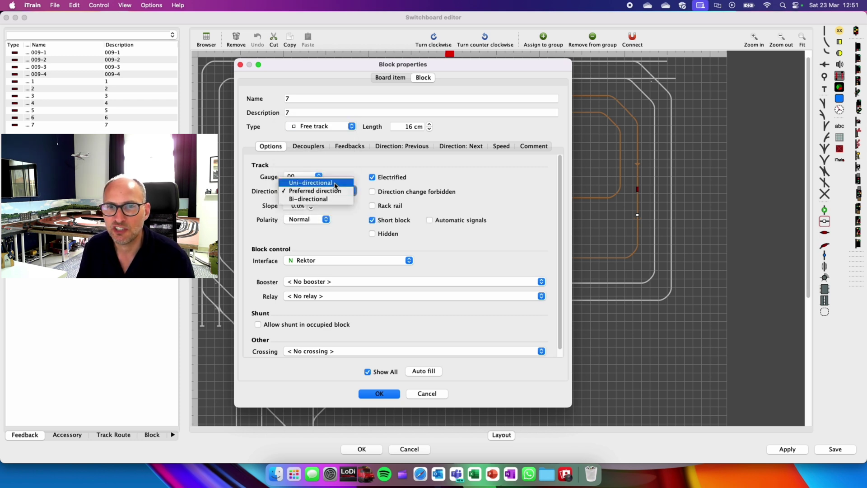
{"action": "left_click", "coordinate": [316, 180]}
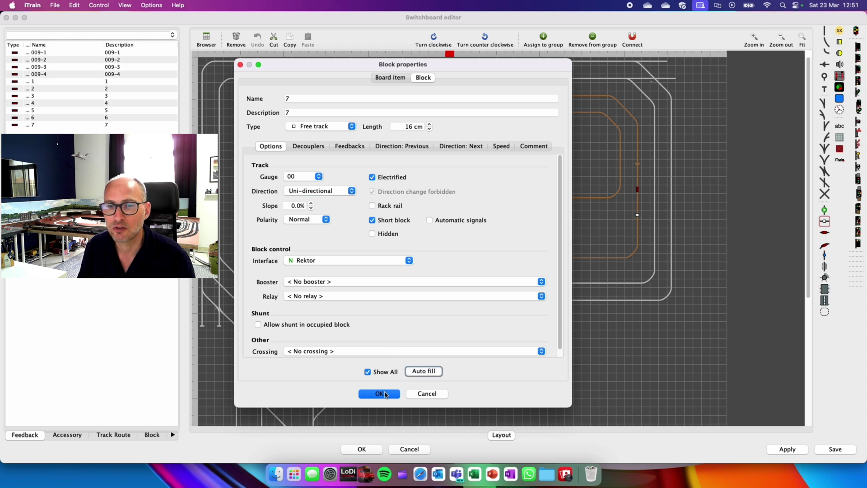
{"action": "left_click", "coordinate": [385, 394]}
{"action": "left_click", "coordinate": [415, 257]}
{"action": "left_click", "coordinate": [825, 233]}
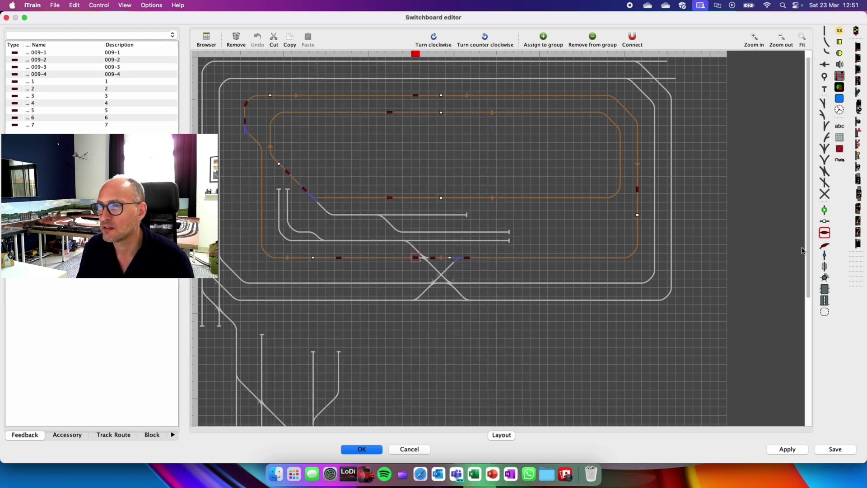
- Make the new feedback 8 an Occupancy sensor that is 33 cm long
{"action": "left_click", "coordinate": [426, 259]}
{"action": "left_click", "coordinate": [551, 232]}
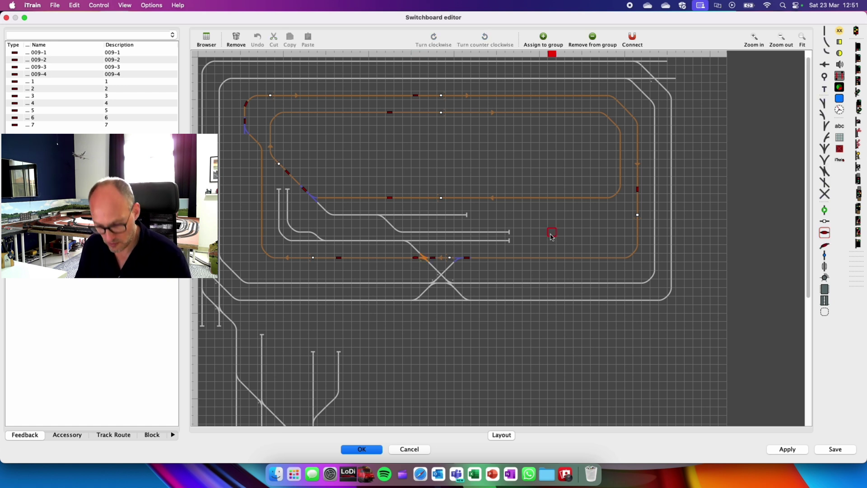
{"action": "double_click", "coordinate": [415, 259]}
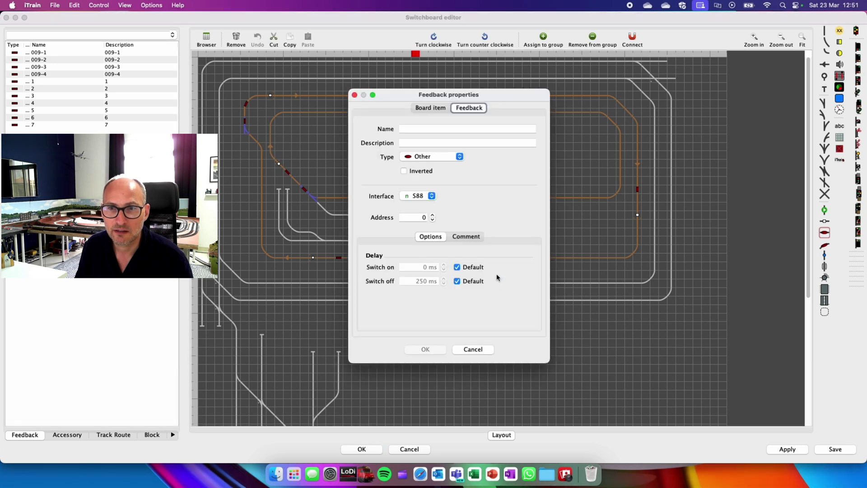
{"action": "key", "text": "Tab"}
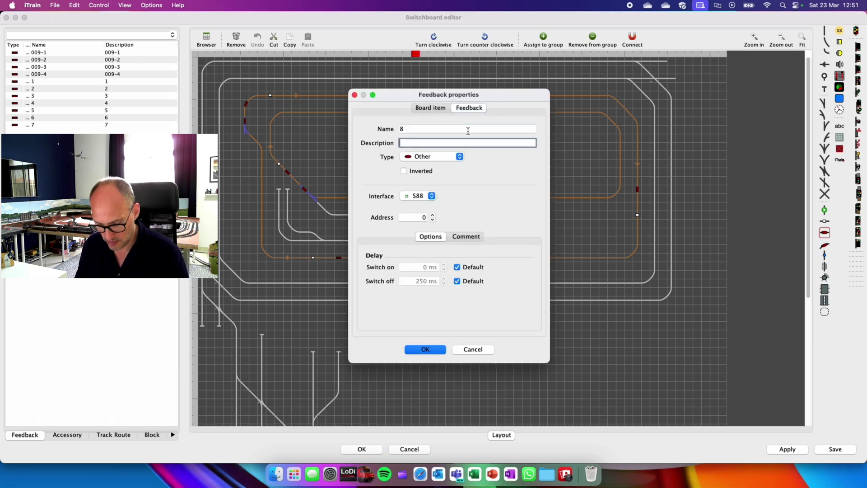
{"action": "left_click", "coordinate": [432, 156]}
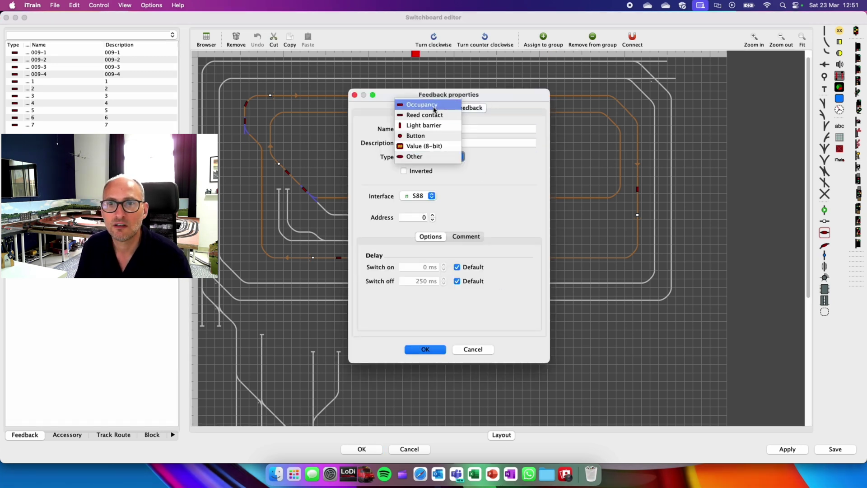
{"action": "left_click", "coordinate": [433, 109]}
{"action": "left_click", "coordinate": [508, 156]}
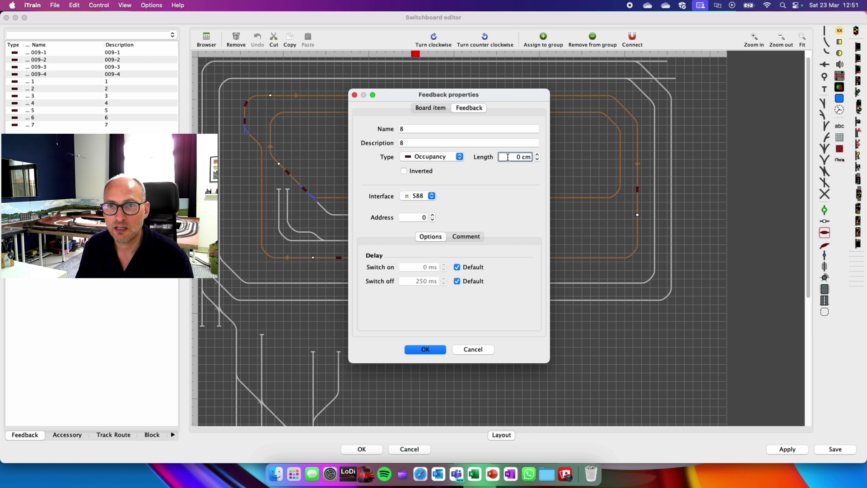
{"action": "double_click", "coordinate": [508, 157]}
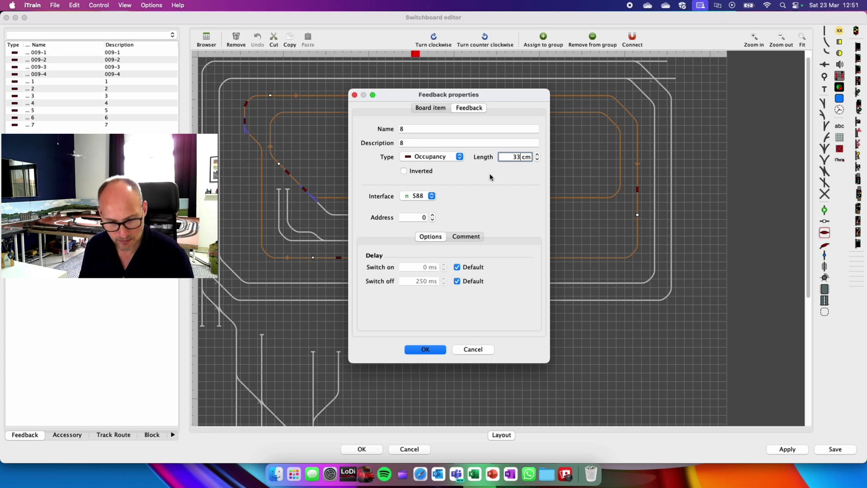
- Enter the feedback's S88 address value and confirm the settings
{"action": "double_click", "coordinate": [424, 217]}
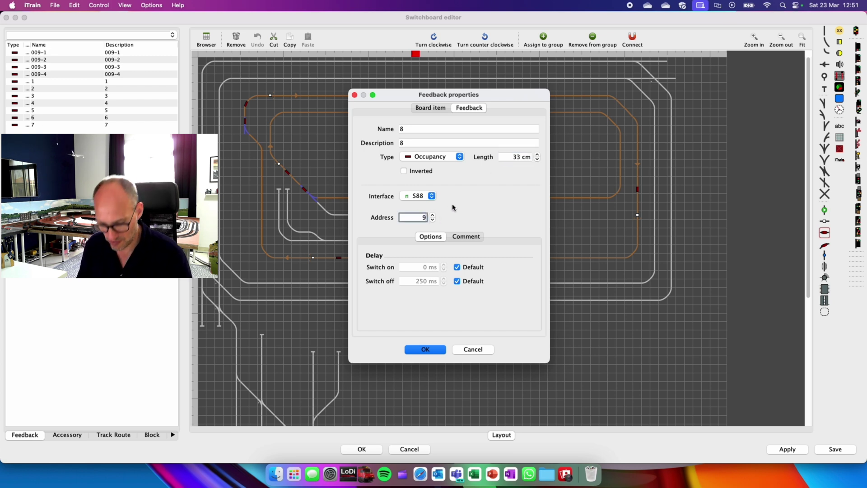
{"action": "type", "text": "9.3"}
{"action": "left_click", "coordinate": [425, 349]}
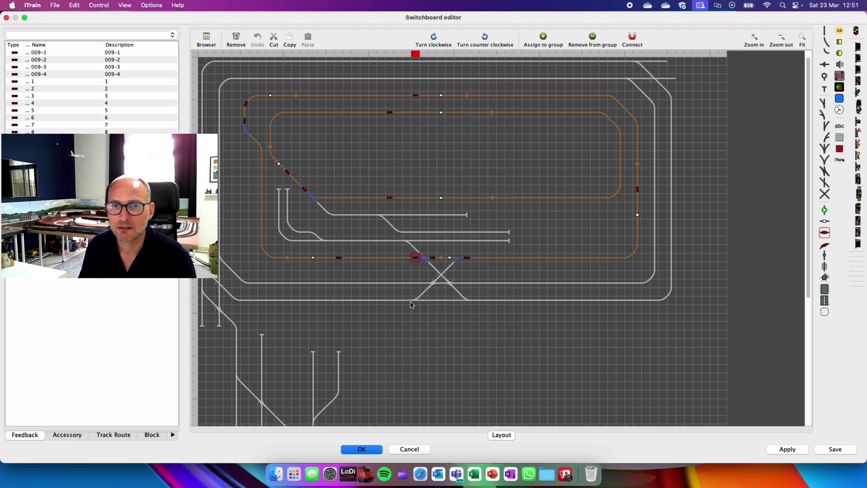
{"action": "double_click", "coordinate": [425, 263]}
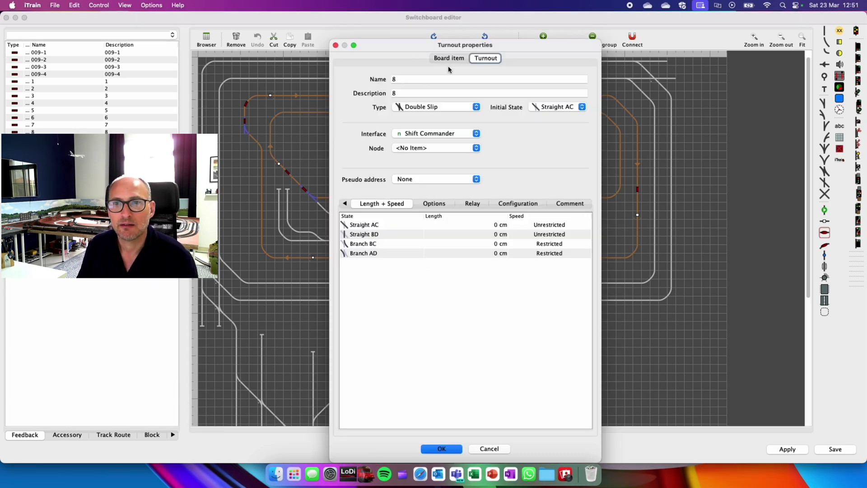
{"action": "left_click", "coordinate": [432, 135]}
{"action": "left_click", "coordinate": [432, 136]}
{"action": "left_click", "coordinate": [428, 149]}
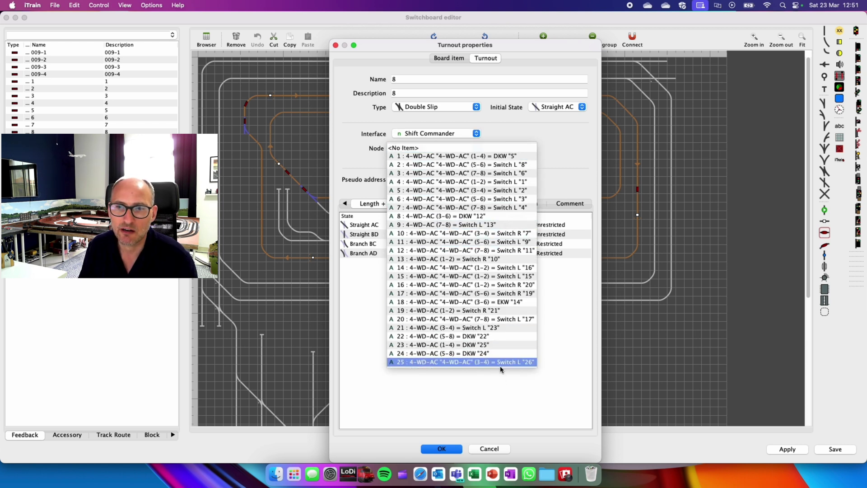
{"action": "left_click", "coordinate": [438, 149]}
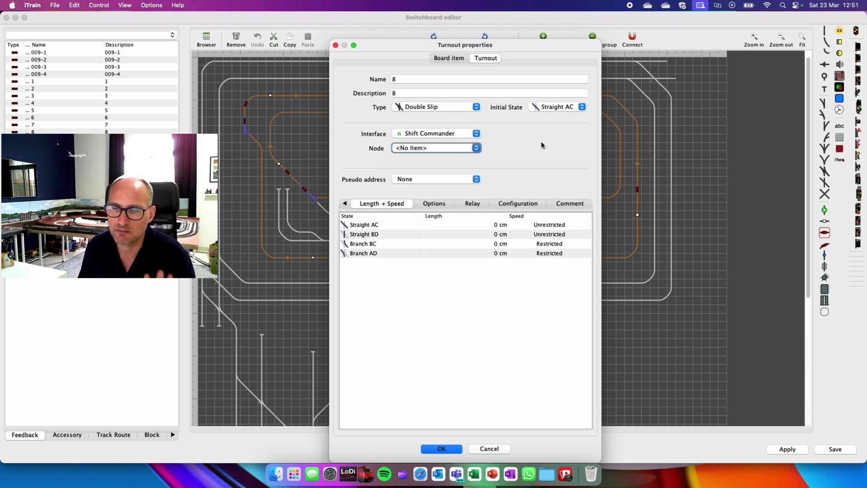
{"action": "left_click", "coordinate": [441, 448]}
{"action": "left_click", "coordinate": [499, 338]}
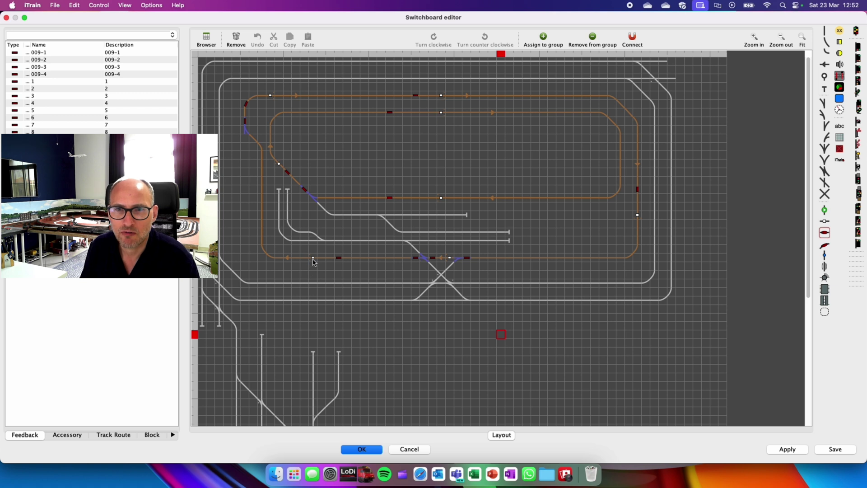
{"action": "double_click", "coordinate": [314, 260]}
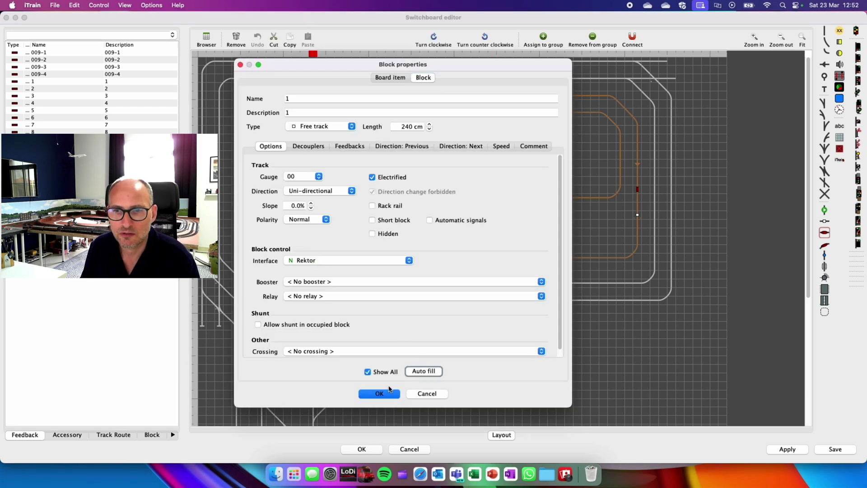
{"action": "left_click", "coordinate": [382, 393]}
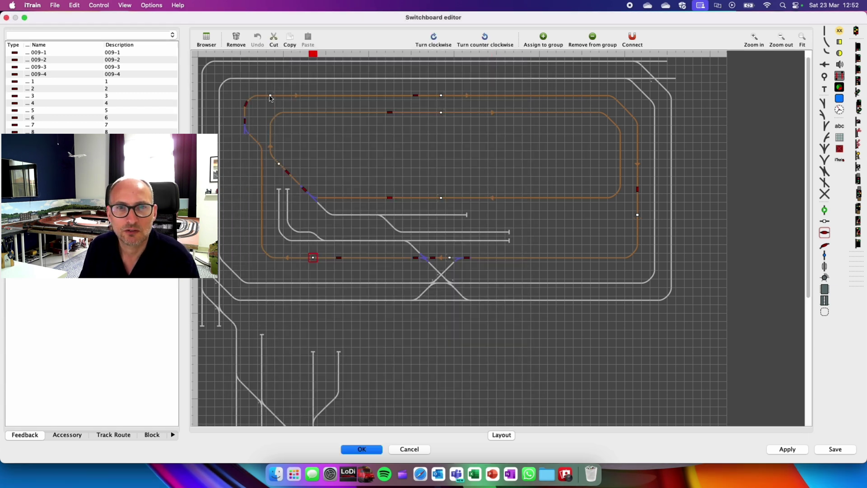
{"action": "double_click", "coordinate": [270, 97]}
{"action": "left_click", "coordinate": [384, 393]}
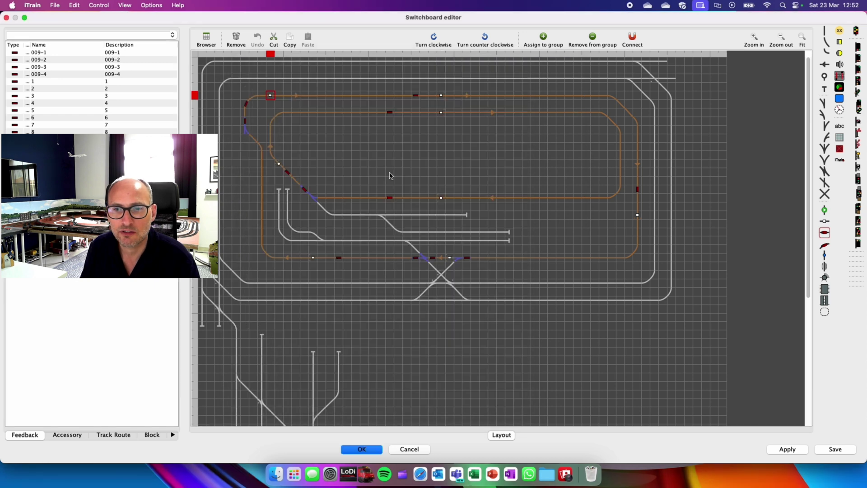
{"action": "double_click", "coordinate": [441, 96]}
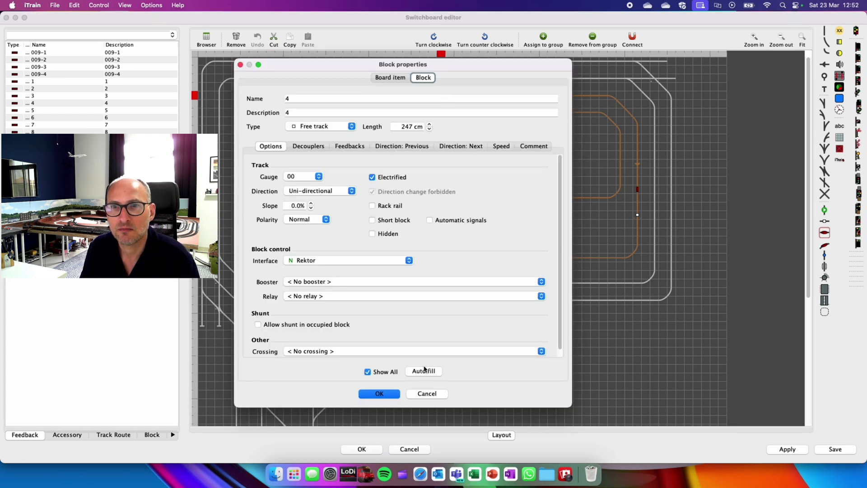
{"action": "left_click", "coordinate": [390, 394]}
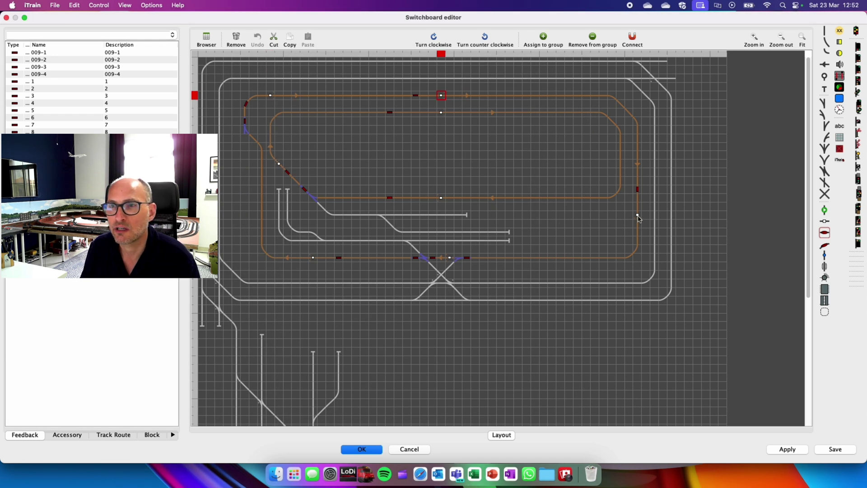
{"action": "double_click", "coordinate": [637, 217]}
{"action": "left_click", "coordinate": [380, 394]}
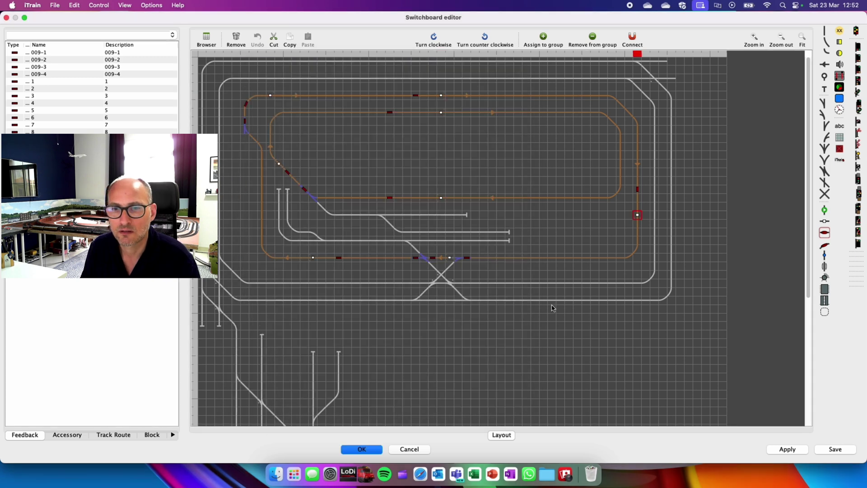
{"action": "double_click", "coordinate": [449, 257]}
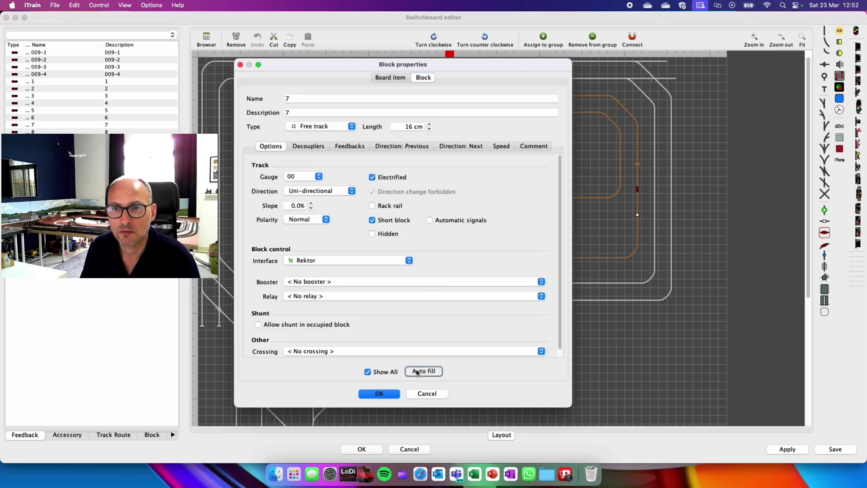
{"action": "left_click", "coordinate": [373, 396]}
{"action": "double_click", "coordinate": [314, 259]}
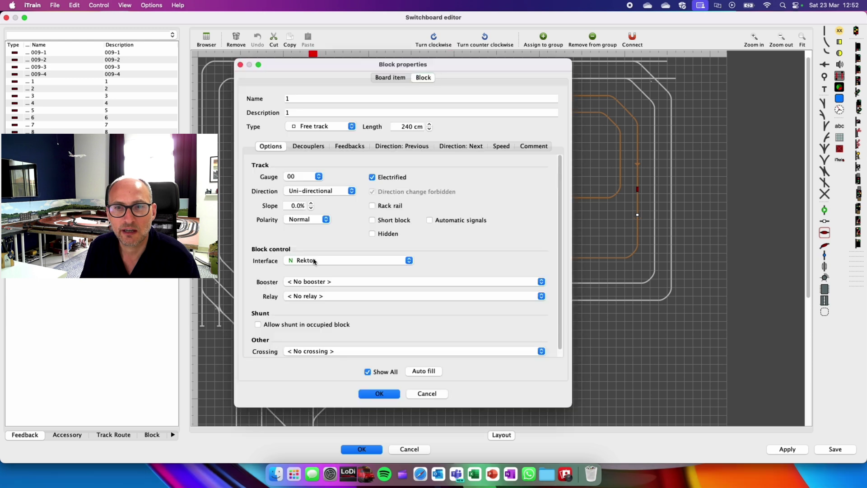
{"action": "left_click", "coordinate": [402, 148]}
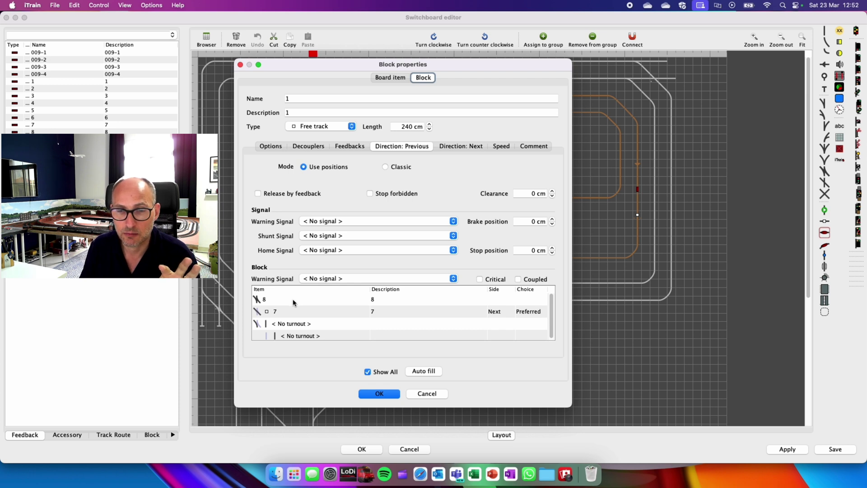
{"action": "left_click", "coordinate": [464, 147]}
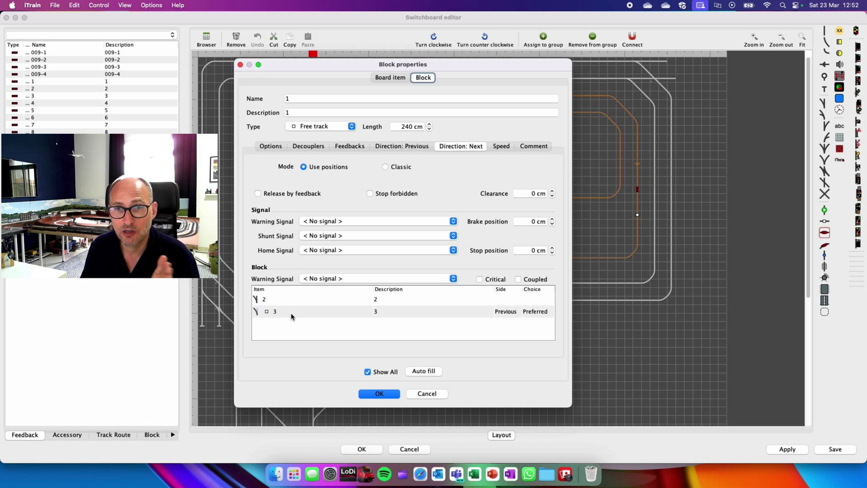
{"action": "mouse_move", "coordinate": [292, 317]}
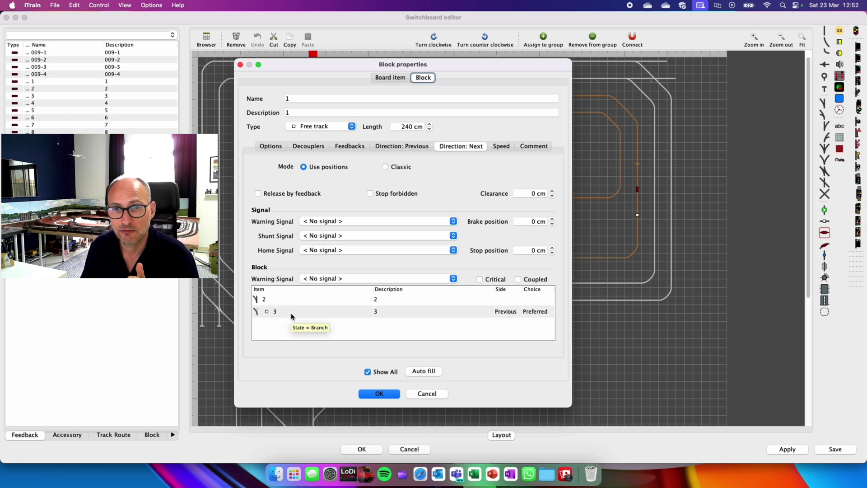
{"action": "left_click", "coordinate": [391, 397]}
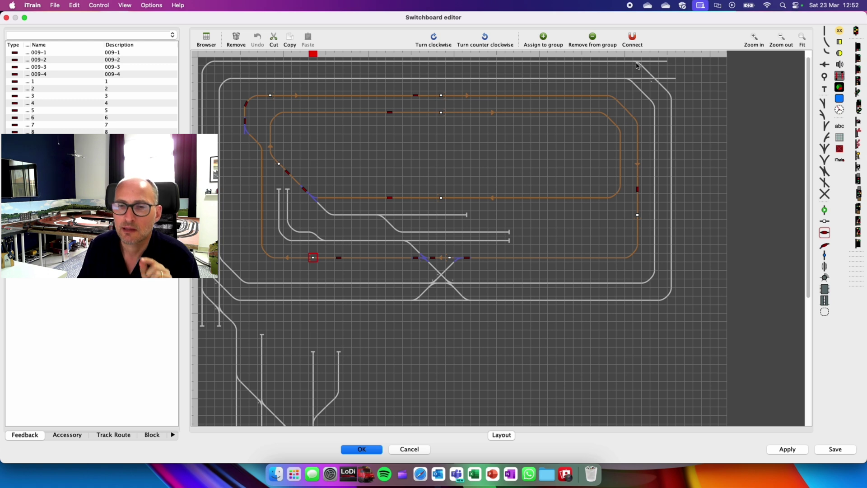
- Update the block connections, then apply and save the layout and close the switchboard editor
{"action": "left_click", "coordinate": [632, 40]}
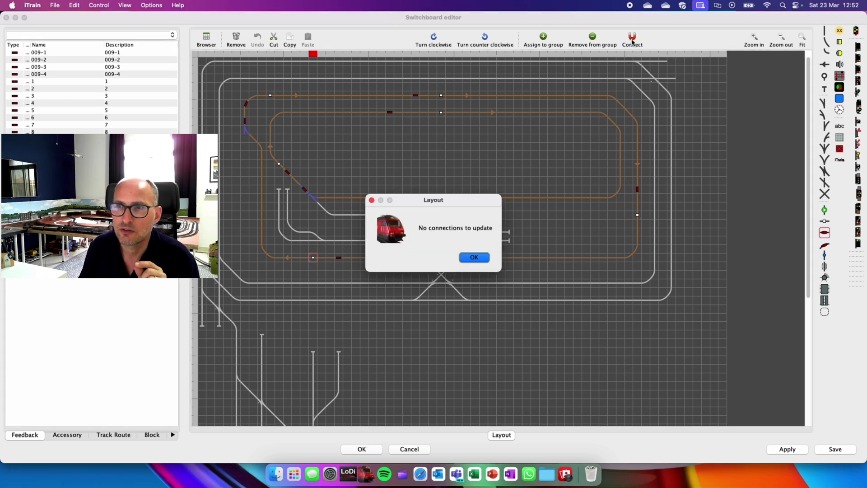
{"action": "left_click", "coordinate": [474, 258]}
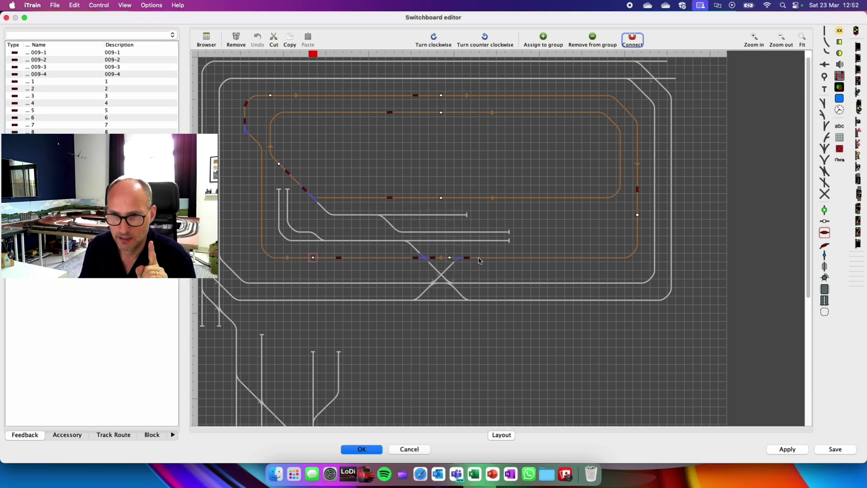
{"action": "left_click", "coordinate": [787, 449]}
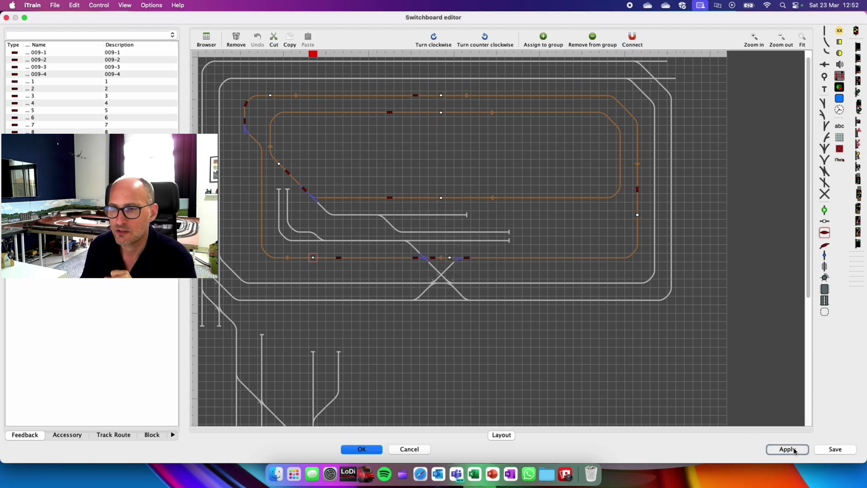
{"action": "left_click", "coordinate": [821, 450]}
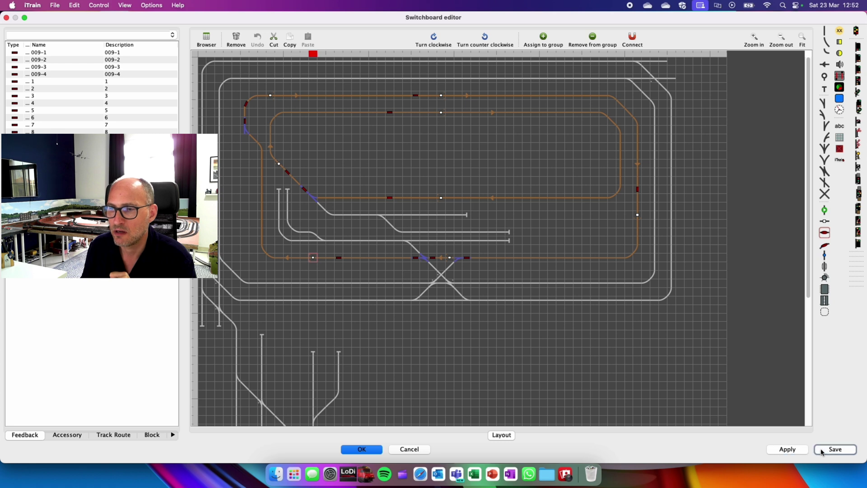
{"action": "left_click", "coordinate": [361, 449]}
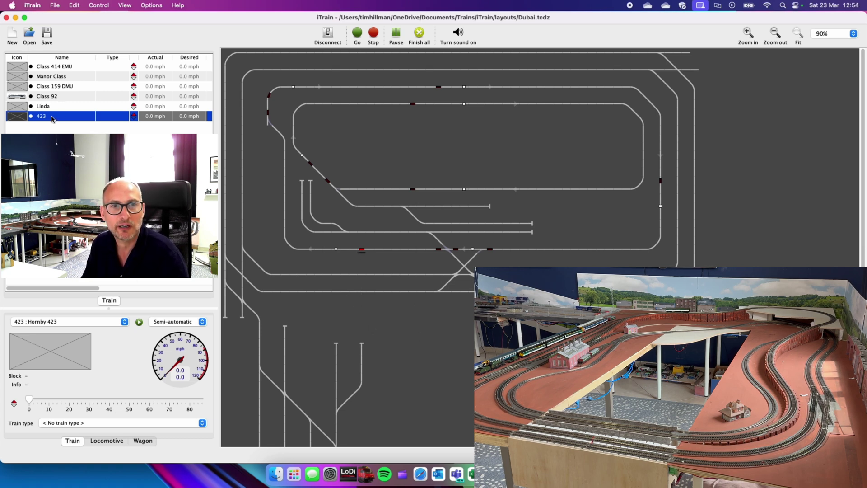
- Place train 423 on block 1, then drag it toward the right-hand block
{"action": "left_click_drag", "start_coordinate": [52, 119], "coordinate": [333, 252]}
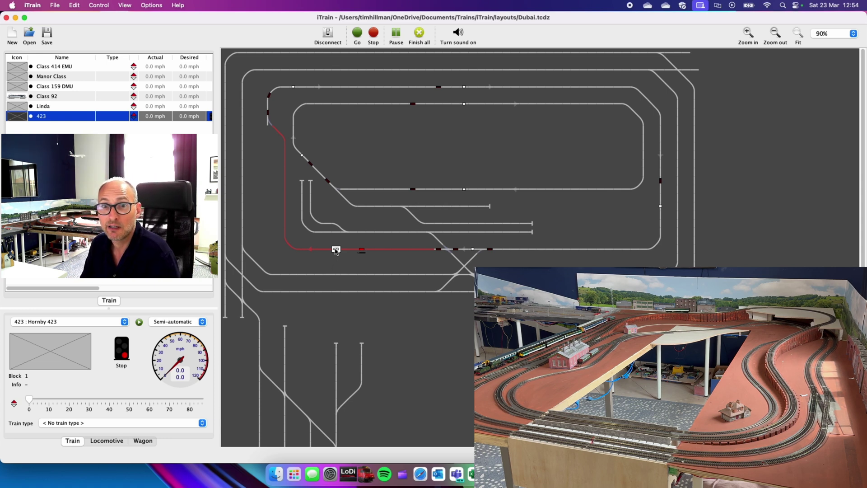
{"action": "left_click_drag", "start_coordinate": [335, 251], "coordinate": [661, 212]}
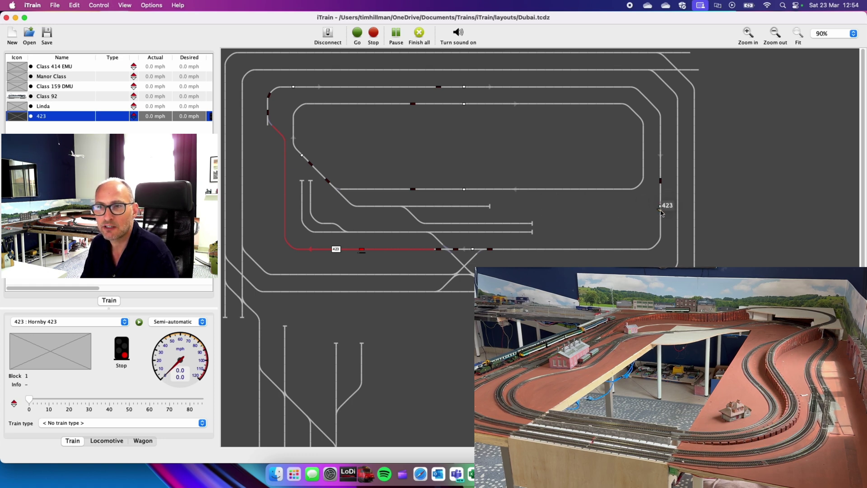
- Choose Route so train 423 runs to block 5 on the right
{"action": "right_click", "coordinate": [660, 212]}
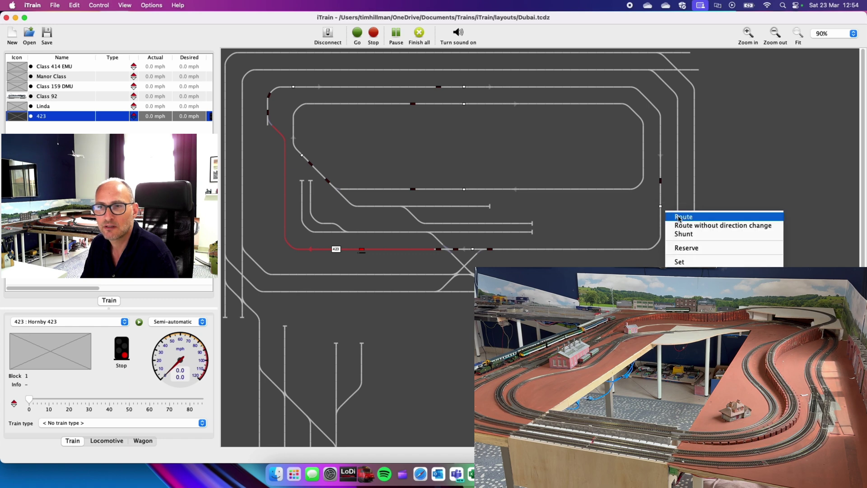
{"action": "left_click", "coordinate": [679, 218]}
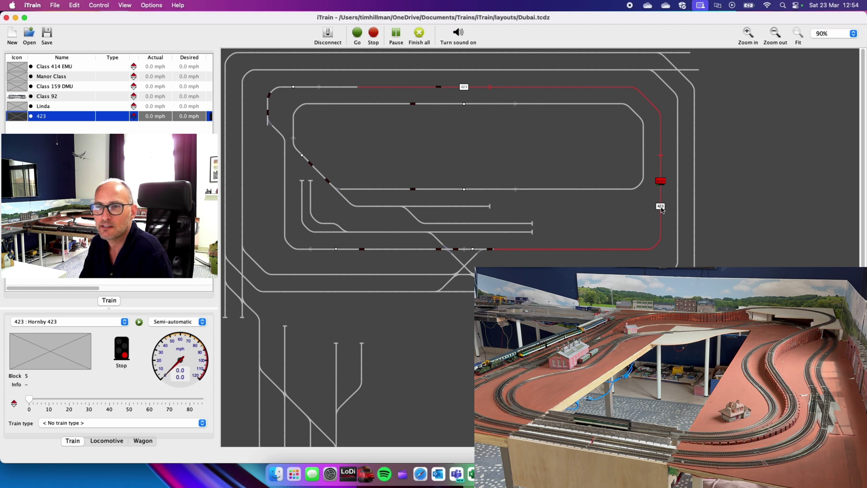
- Route train 423 onward from block 5 to block 3 at the top left
{"action": "mouse_move", "coordinate": [660, 206]}
{"action": "left_mouse_down"}
{"action": "mouse_move", "coordinate": [333, 252]}
{"action": "mouse_move", "coordinate": [318, 96]}
{"action": "mouse_move", "coordinate": [297, 91]}
{"action": "left_mouse_up"}
{"action": "left_click", "coordinate": [316, 92]}
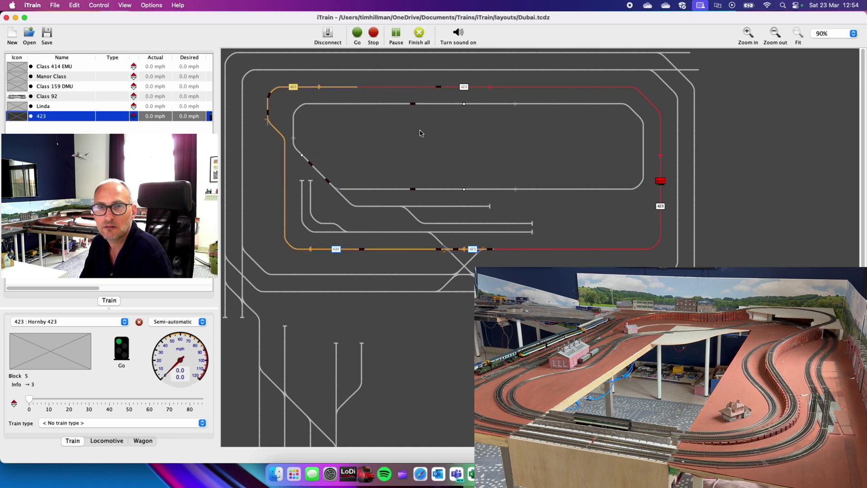